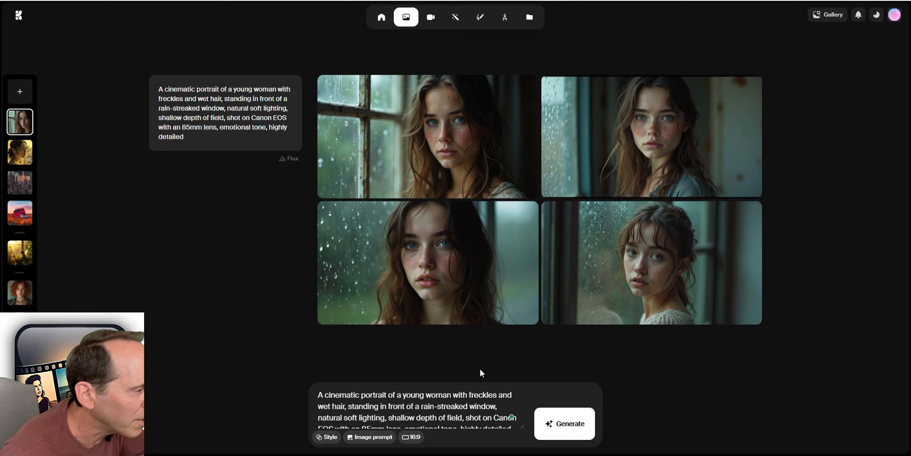
Step: Add the pinned Surprised Faces style to the cinematic portrait prompt
{"action": "mouse_move", "coordinate": [442, 279]}
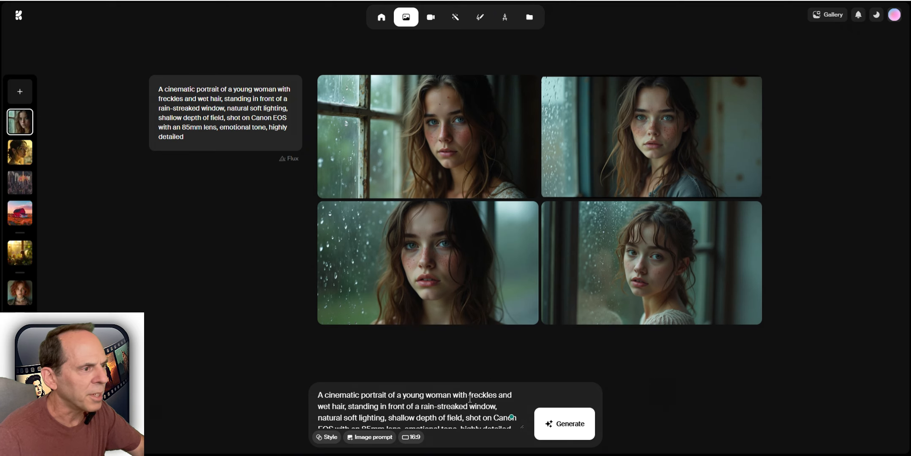
{"action": "scroll", "coordinate": [470, 399], "scroll_direction": "down", "scroll_amount": 1}
{"action": "left_click", "coordinate": [332, 436]}
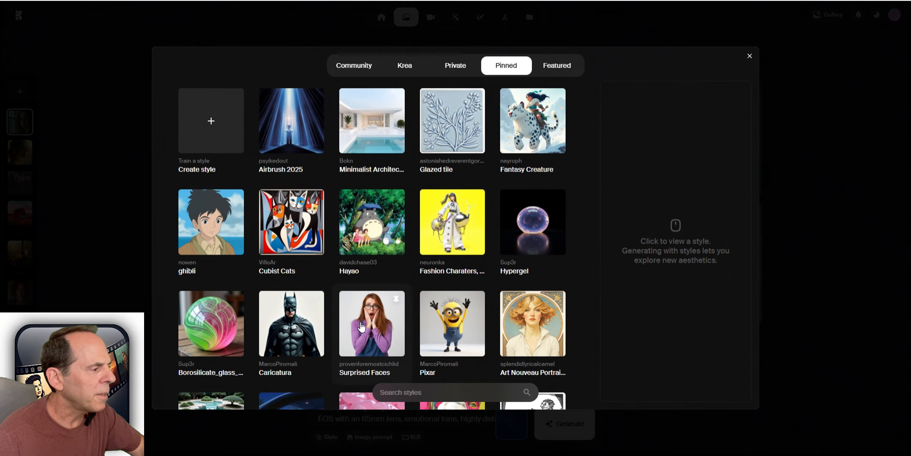
{"action": "left_click", "coordinate": [366, 330]}
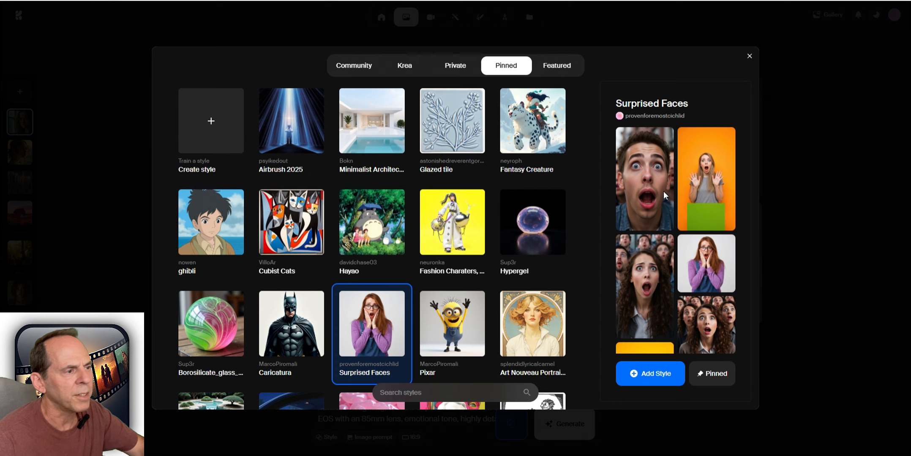
{"action": "left_click", "coordinate": [654, 374]}
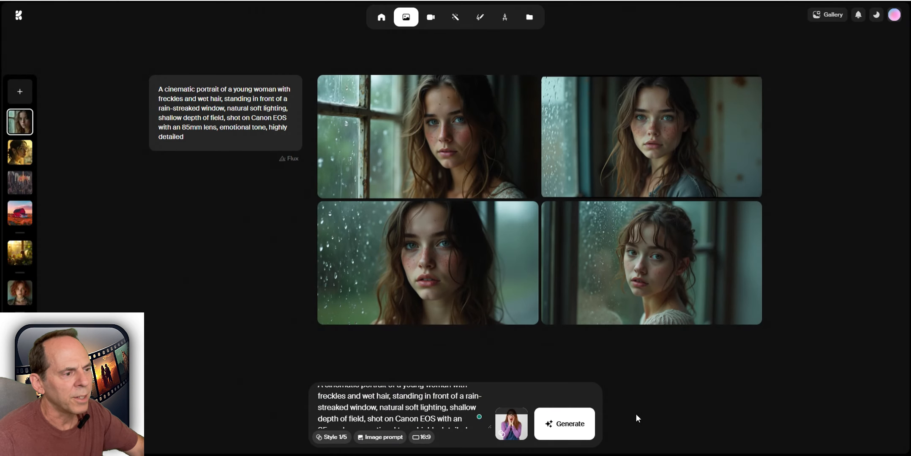
Step: Set the Surprised Faces style strength to 0.35 and generate the portrait images
{"action": "left_click_drag", "start_coordinate": [509, 417], "coordinate": [514, 434]}
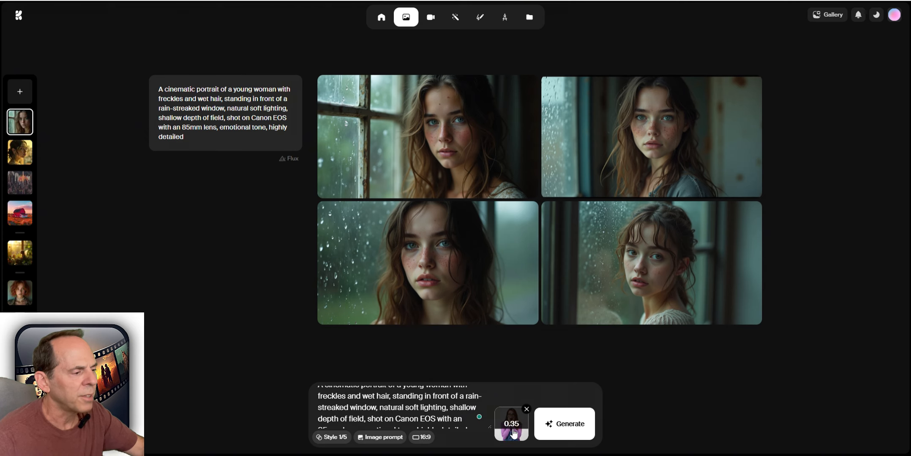
{"action": "left_click", "coordinate": [569, 427]}
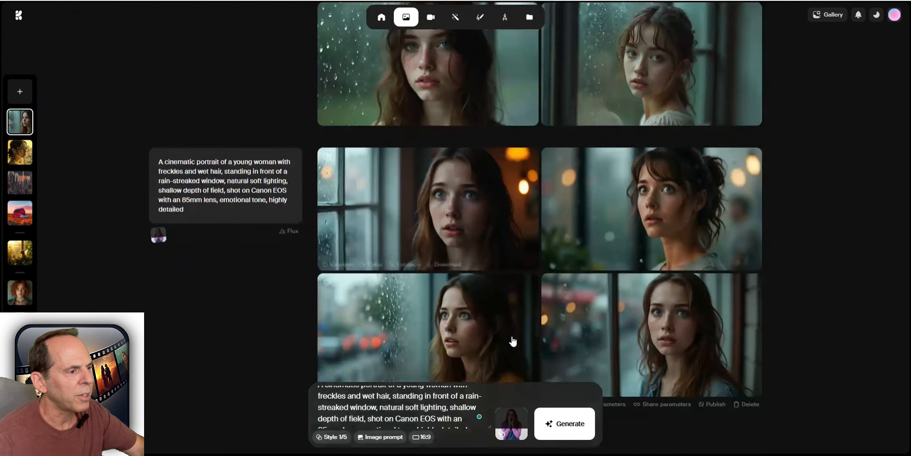
Step: Compare the facial expressions in the Surprised Faces portraits with those in the earlier unstyled set
{"action": "mouse_move", "coordinate": [501, 442]}
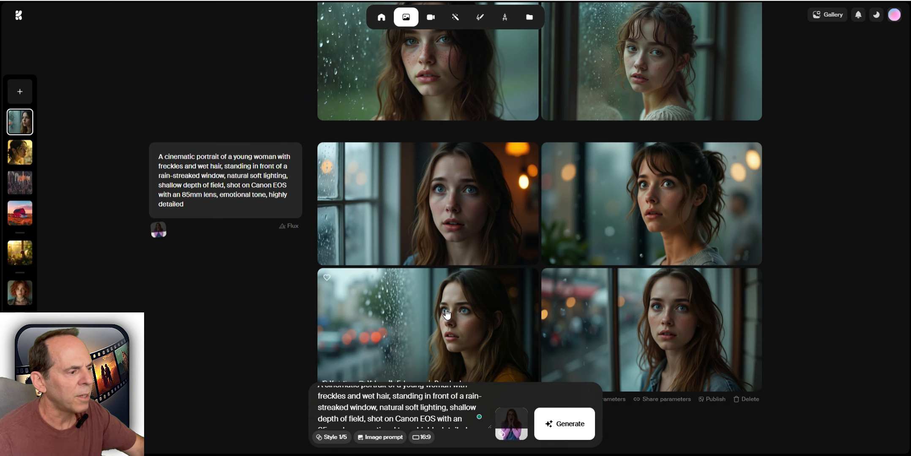
{"action": "scroll", "coordinate": [447, 314], "scroll_direction": "up", "scroll_amount": 5}
{"action": "scroll", "coordinate": [440, 286], "scroll_direction": "down", "scroll_amount": 6}
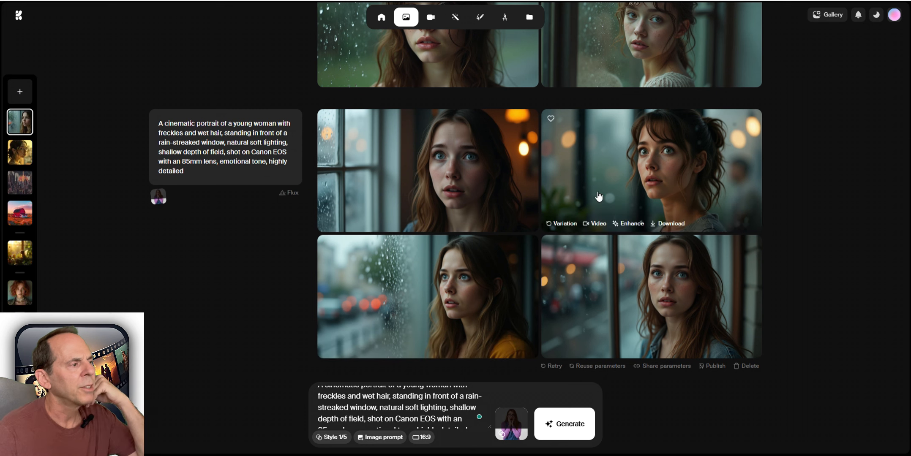
{"action": "scroll", "coordinate": [503, 321], "scroll_direction": "up", "scroll_amount": 3}
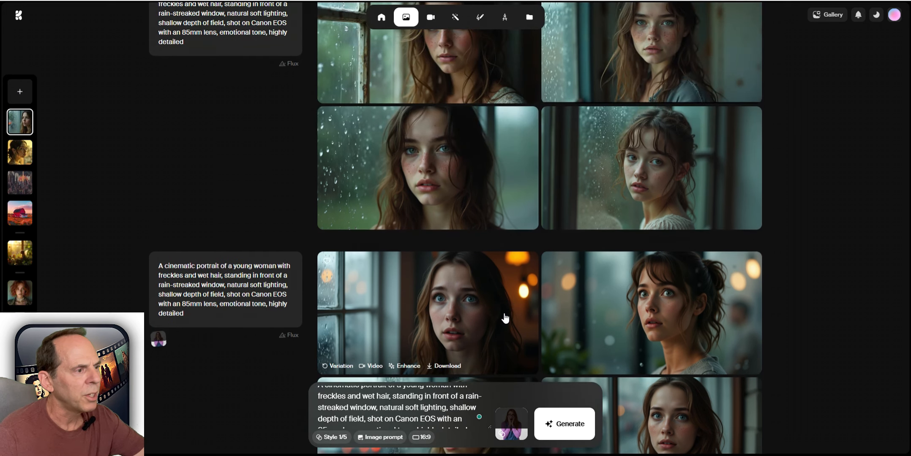
{"action": "scroll", "coordinate": [567, 230], "scroll_direction": "up", "scroll_amount": 2}
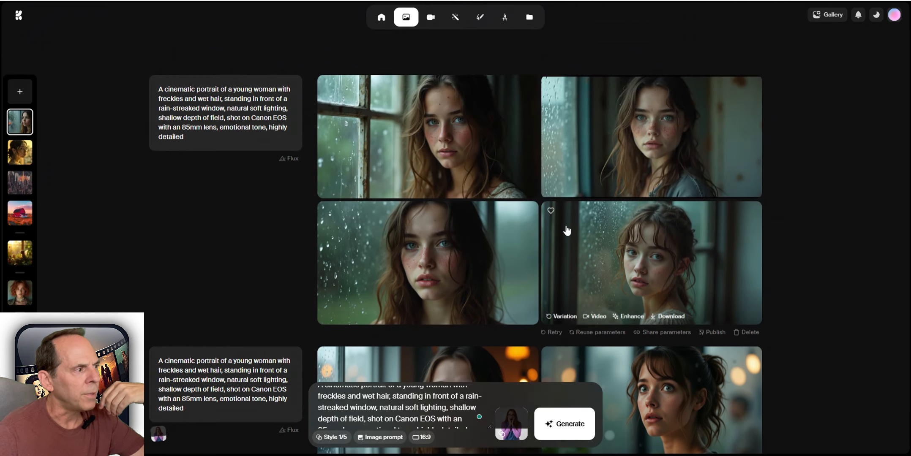
{"action": "scroll", "coordinate": [530, 276], "scroll_direction": "down", "scroll_amount": 4}
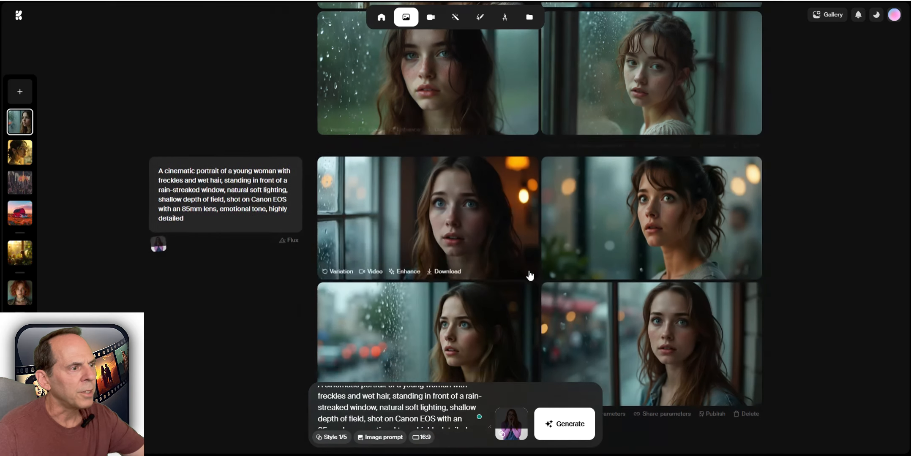
{"action": "scroll", "coordinate": [511, 334], "scroll_direction": "down", "scroll_amount": 1}
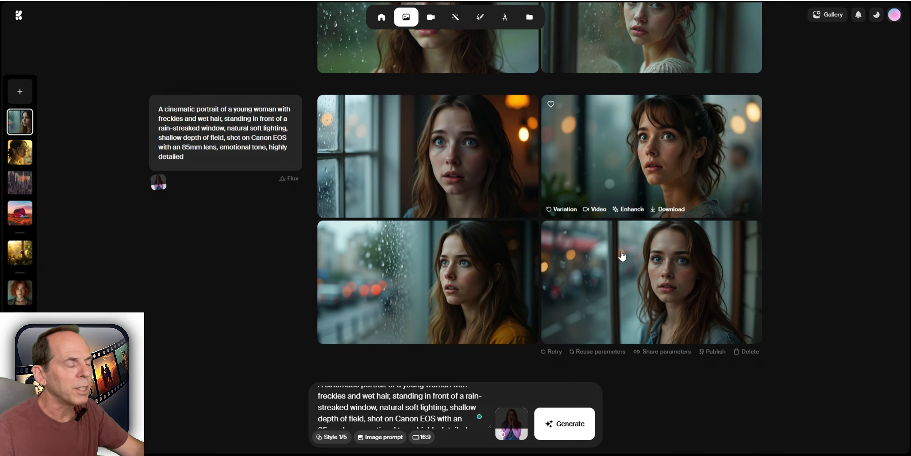
Step: Replace the Surprised Faces style on the prompt with the pinned Fantasy Creature style
{"action": "mouse_move", "coordinate": [520, 419]}
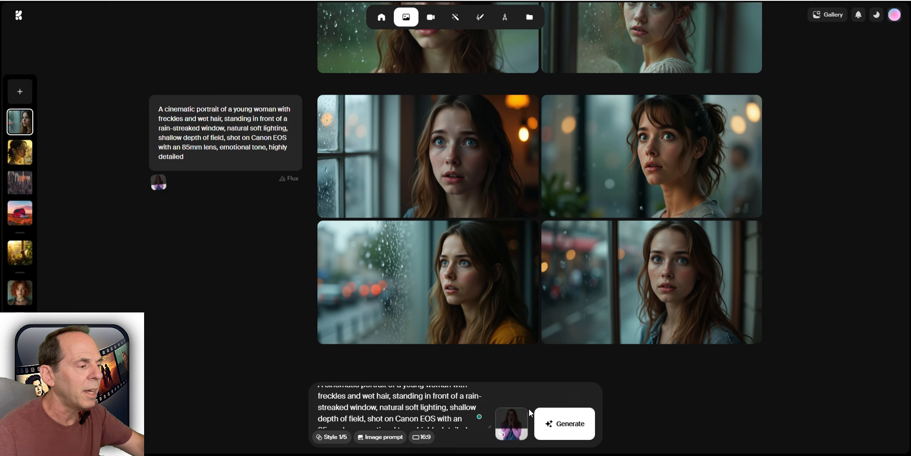
{"action": "left_click", "coordinate": [526, 410]}
{"action": "left_click", "coordinate": [326, 437]}
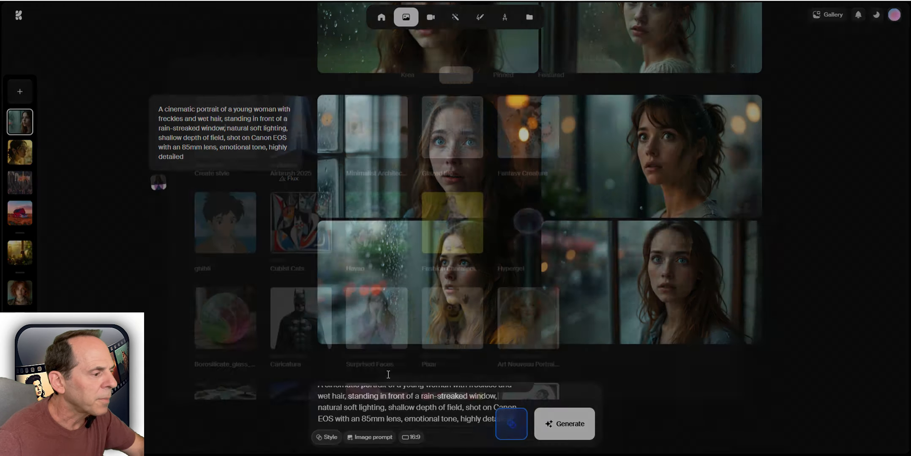
{"action": "left_click", "coordinate": [537, 118]}
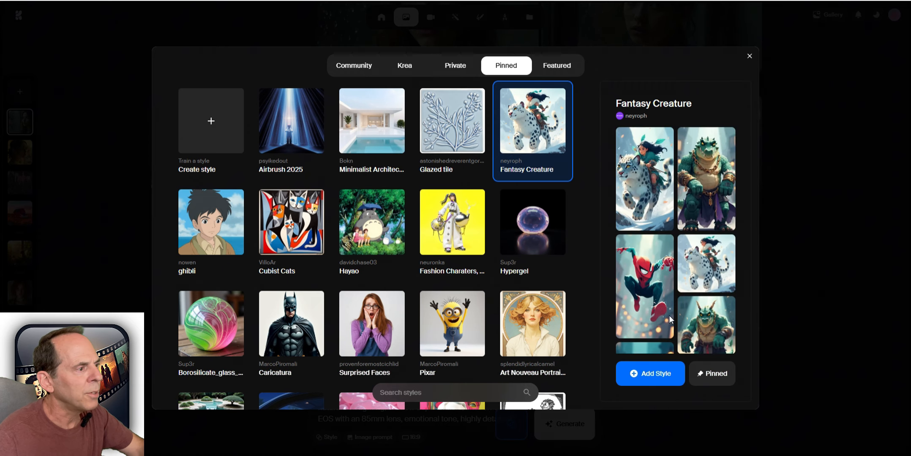
{"action": "left_click", "coordinate": [654, 374]}
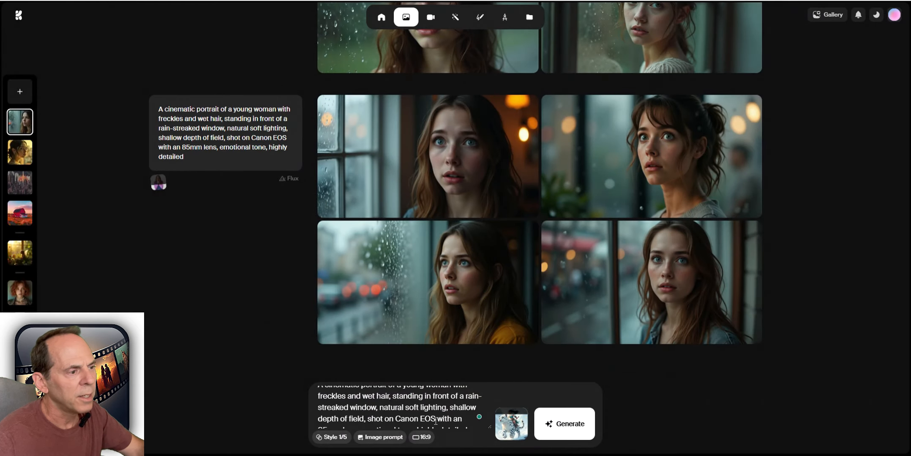
Step: Review the prompt and earlier portraits, and generate a new set with the Fantasy Creature style
{"action": "scroll", "coordinate": [412, 405], "scroll_direction": "up", "scroll_amount": 6}
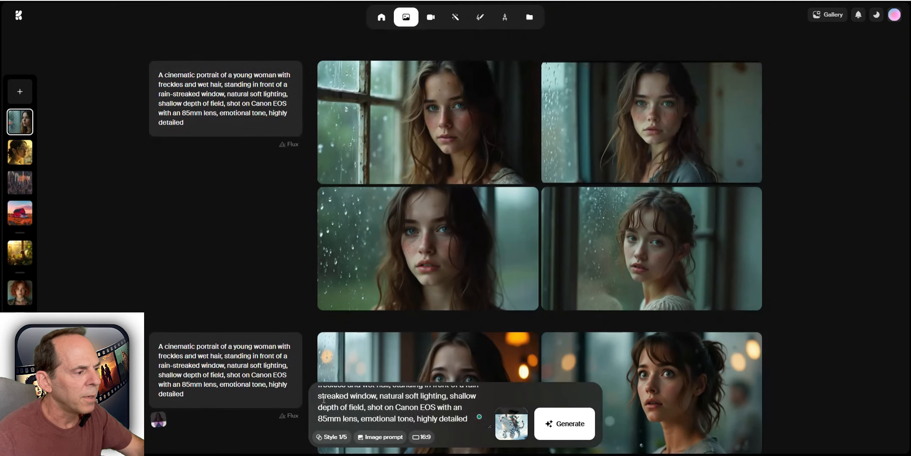
{"action": "scroll", "coordinate": [372, 408], "scroll_direction": "up", "scroll_amount": 1}
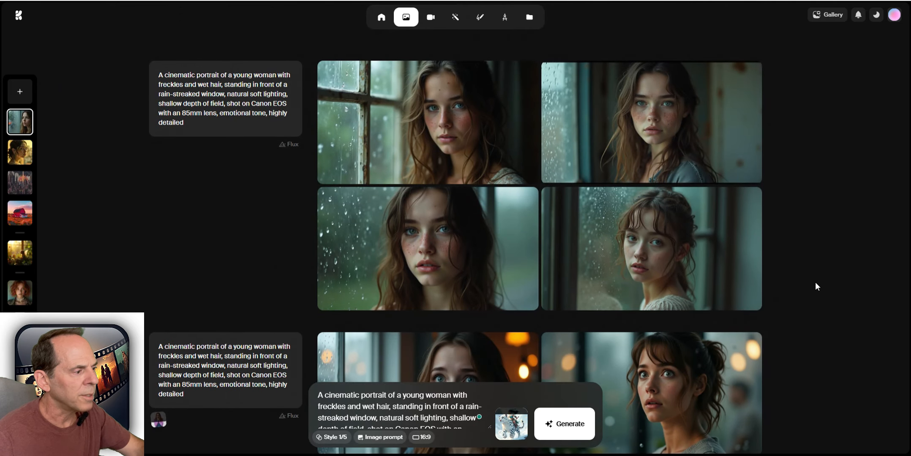
{"action": "scroll", "coordinate": [815, 283], "scroll_direction": "down", "scroll_amount": 5}
{"action": "mouse_move", "coordinate": [503, 429]}
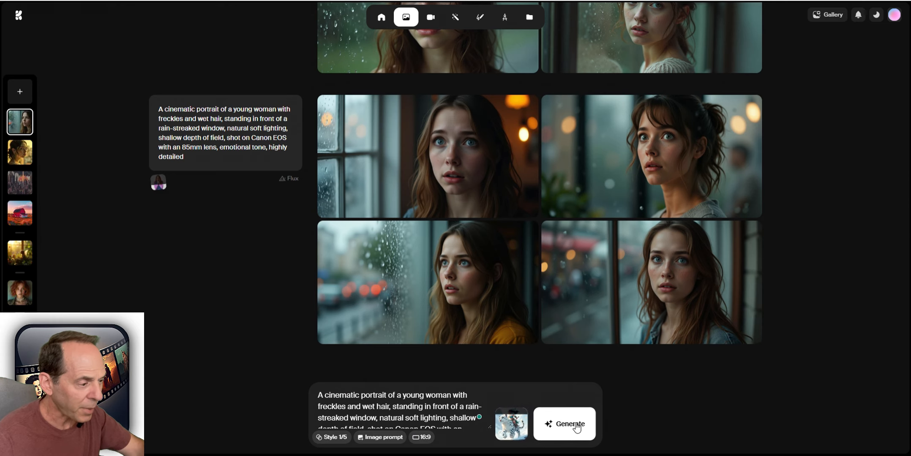
{"action": "left_click", "coordinate": [554, 424]}
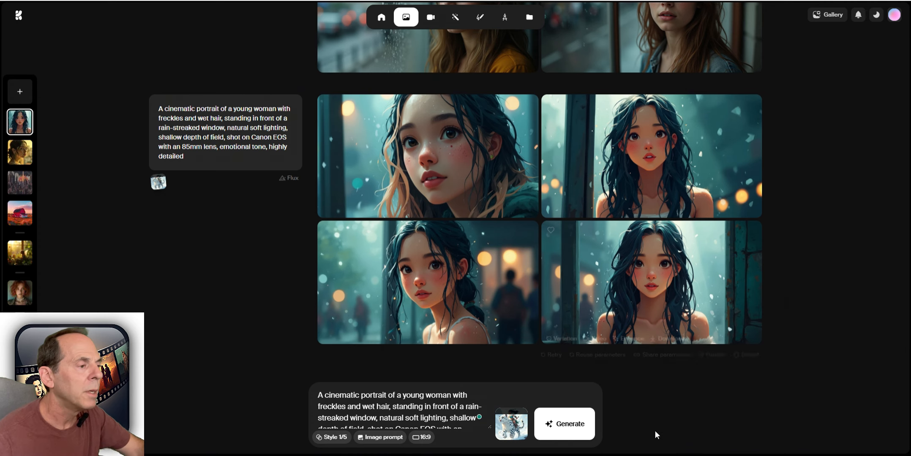
Step: Set the Fantasy Creature style strength to 0.29 and generate the portraits again
{"action": "mouse_move", "coordinate": [522, 426]}
{"action": "left_click_drag", "start_coordinate": [512, 425], "coordinate": [512, 436]}
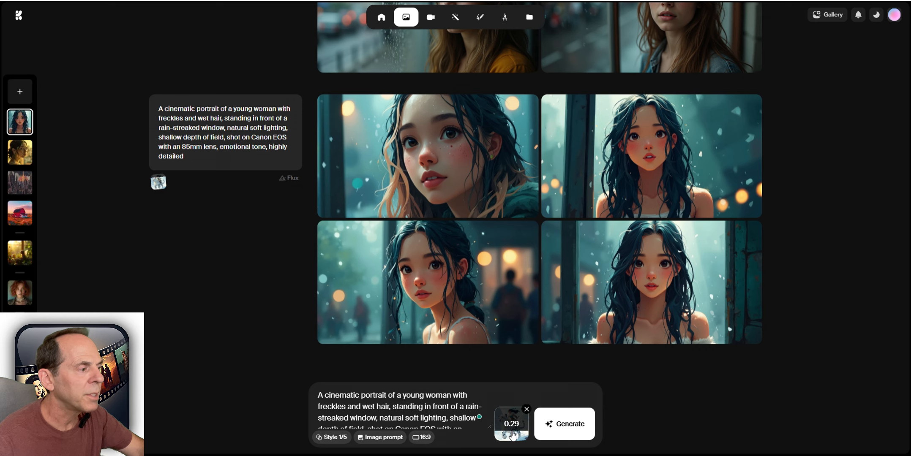
{"action": "left_click", "coordinate": [556, 429]}
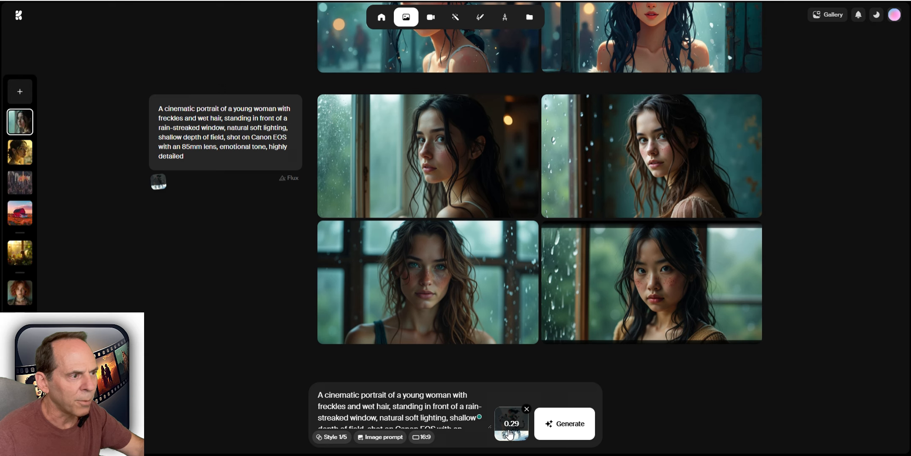
Step: Remove the Fantasy Creature style from the prompt and add the pinned Pixar style instead
{"action": "mouse_move", "coordinate": [506, 434]}
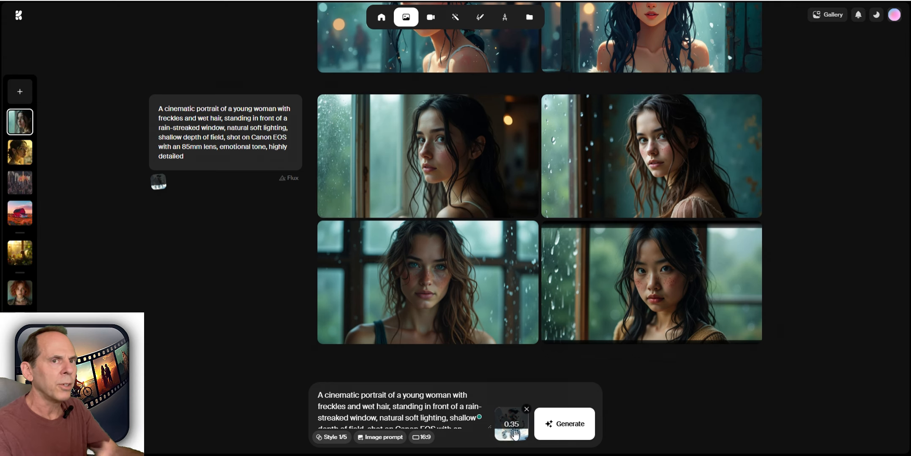
{"action": "left_click", "coordinate": [527, 410]}
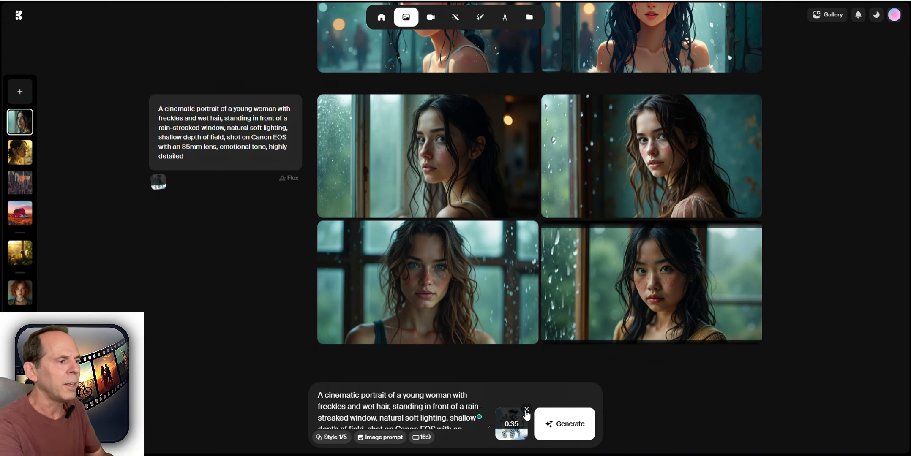
{"action": "left_click", "coordinate": [324, 438]}
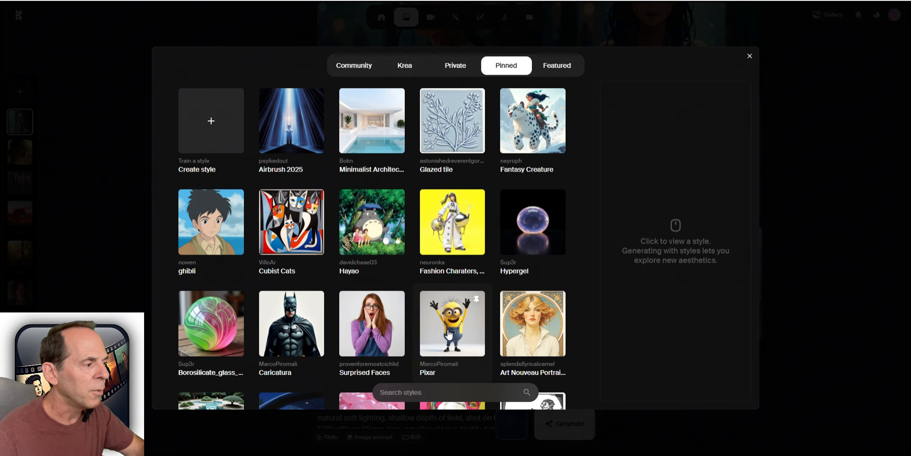
{"action": "left_click", "coordinate": [447, 334]}
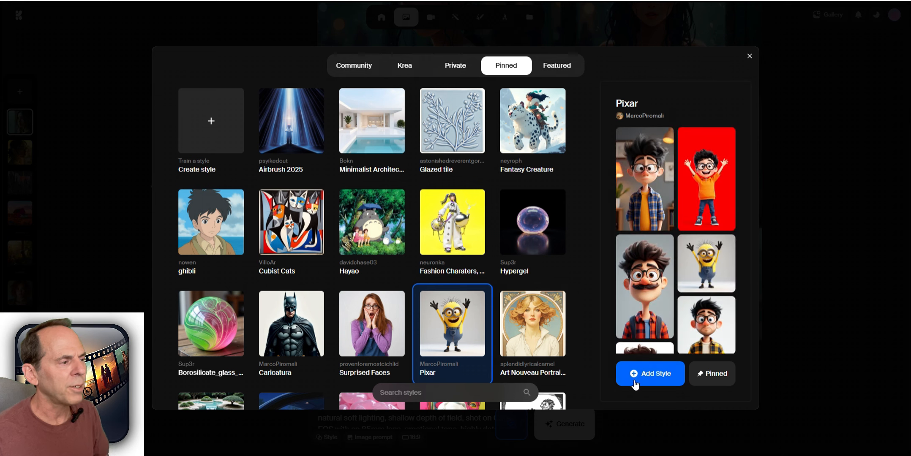
{"action": "scroll", "coordinate": [685, 284], "scroll_direction": "up", "scroll_amount": 3}
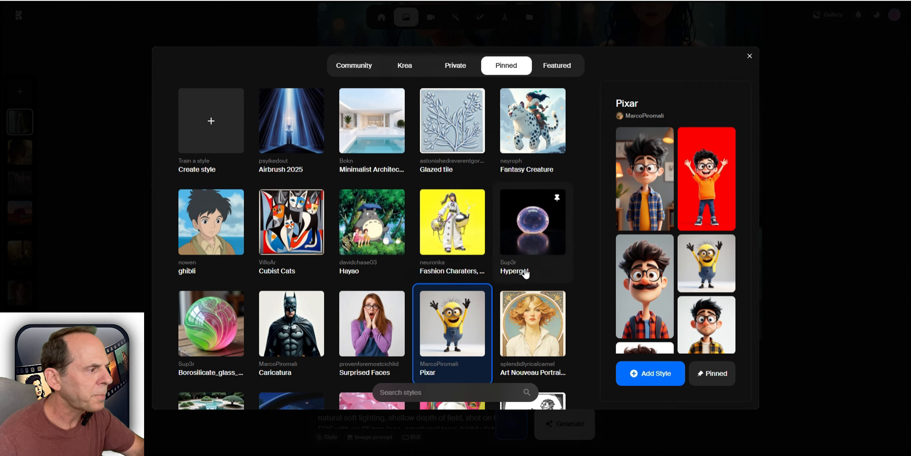
{"action": "left_click", "coordinate": [650, 377]}
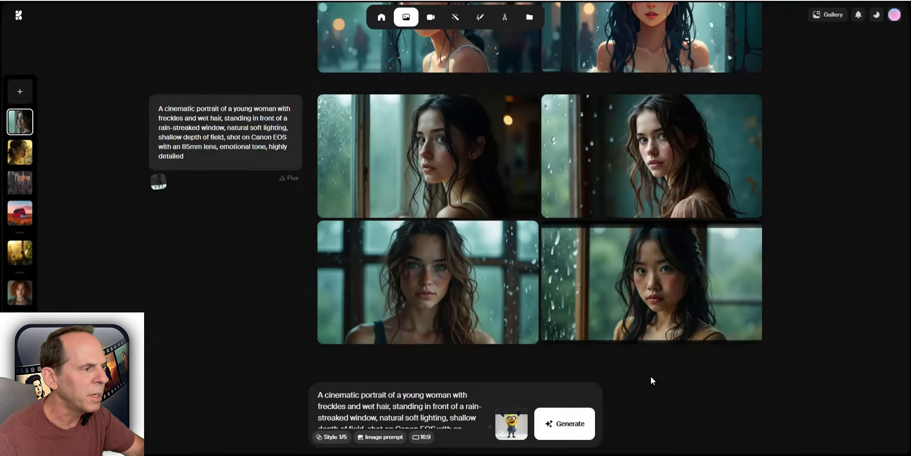
Step: Preview the pinned Hypergel style's sample images and add it as a second style alongside Pixar
{"action": "left_click", "coordinate": [332, 438]}
{"action": "left_click", "coordinate": [536, 247]}
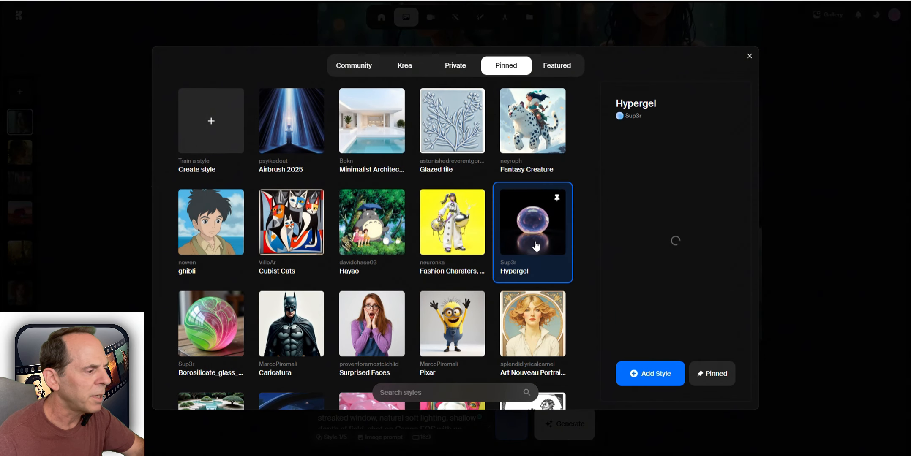
{"action": "scroll", "coordinate": [677, 278], "scroll_direction": "down", "scroll_amount": 3}
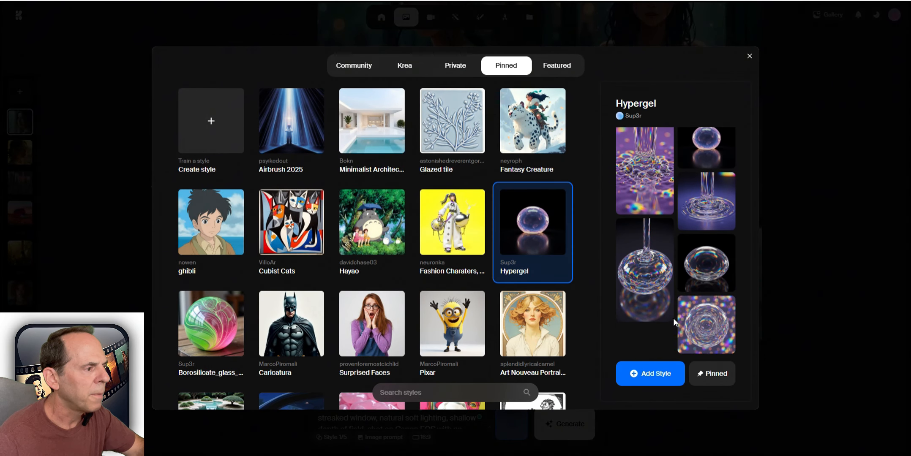
{"action": "scroll", "coordinate": [667, 308], "scroll_direction": "up", "scroll_amount": 3}
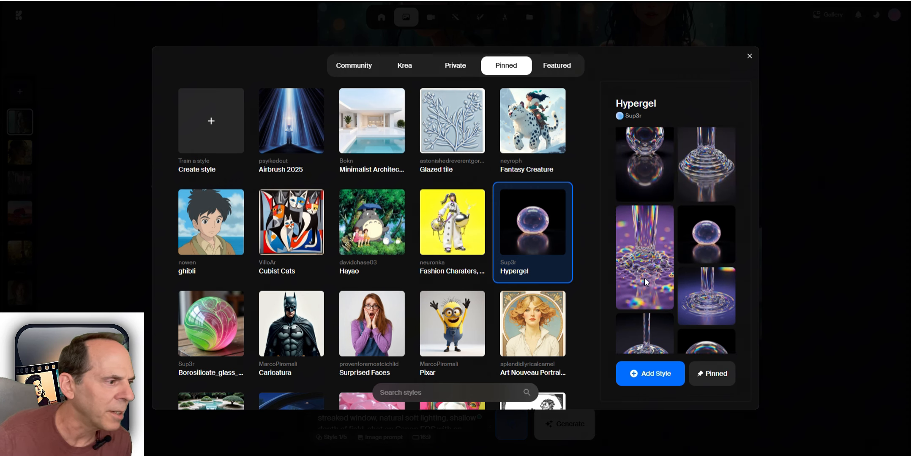
{"action": "scroll", "coordinate": [645, 279], "scroll_direction": "up", "scroll_amount": 1}
{"action": "left_click", "coordinate": [645, 382]}
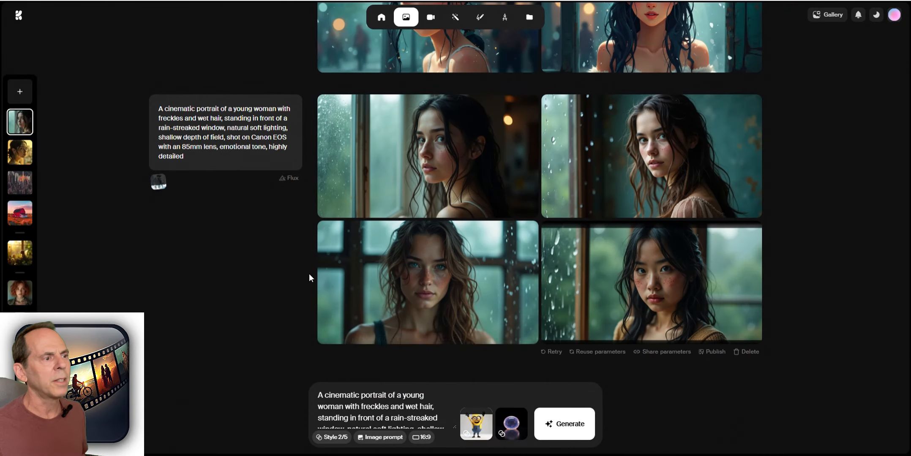
Step: Find the pinned Borosilicate_glass_Art style, preview its sample images and add it as the third style
{"action": "left_click", "coordinate": [326, 439]}
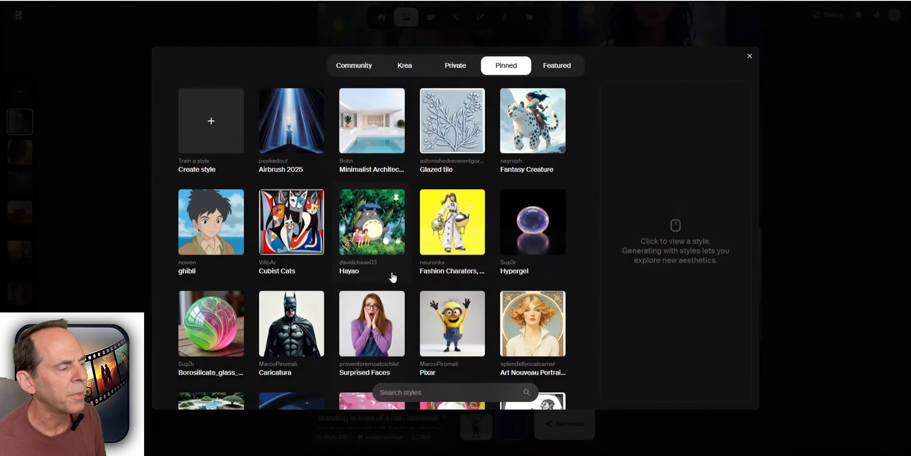
{"action": "scroll", "coordinate": [391, 275], "scroll_direction": "down", "scroll_amount": 5}
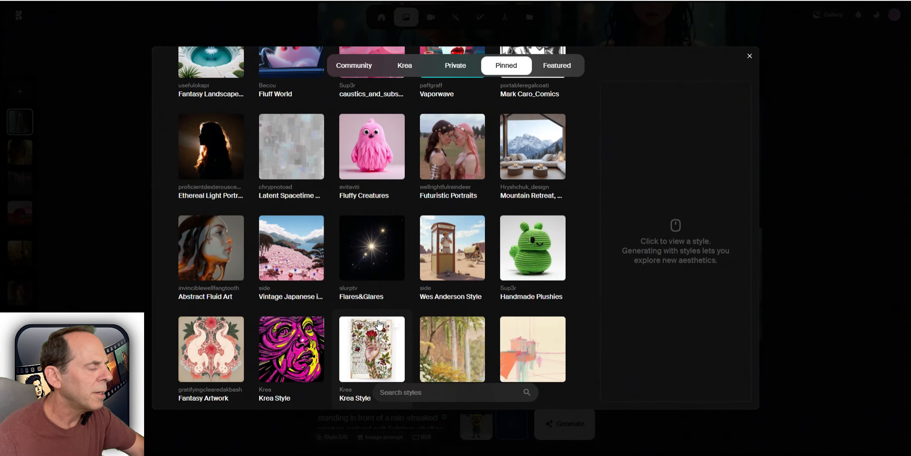
{"action": "scroll", "coordinate": [379, 325], "scroll_direction": "up", "scroll_amount": 5}
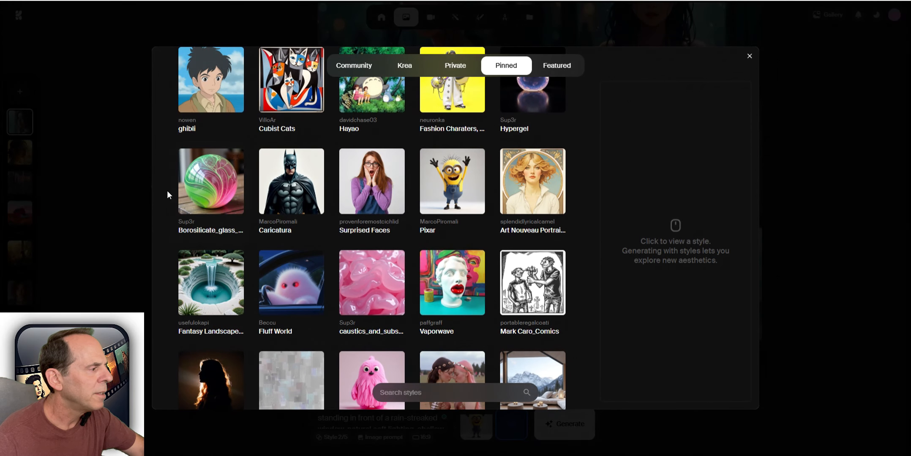
{"action": "left_click", "coordinate": [216, 200]}
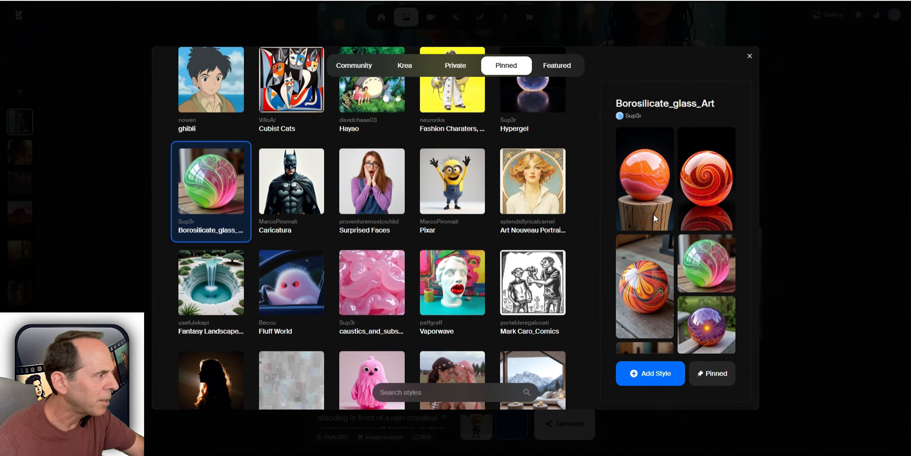
{"action": "scroll", "coordinate": [689, 299], "scroll_direction": "down", "scroll_amount": 3}
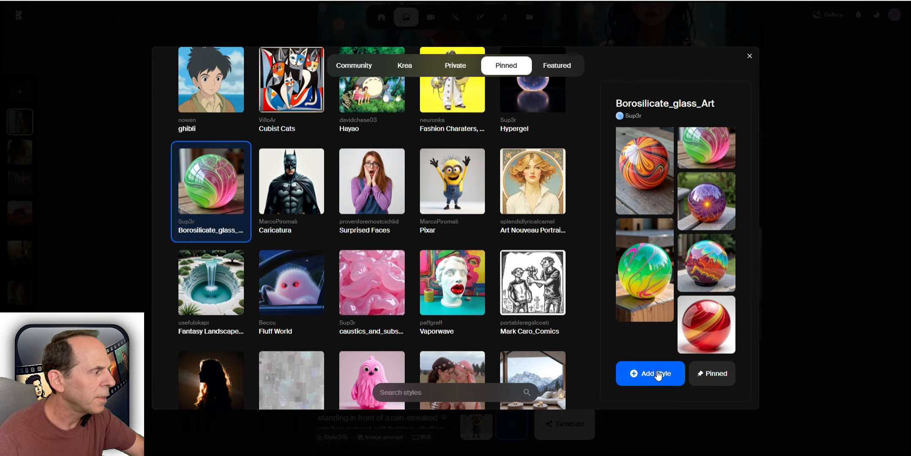
{"action": "left_click", "coordinate": [657, 371]}
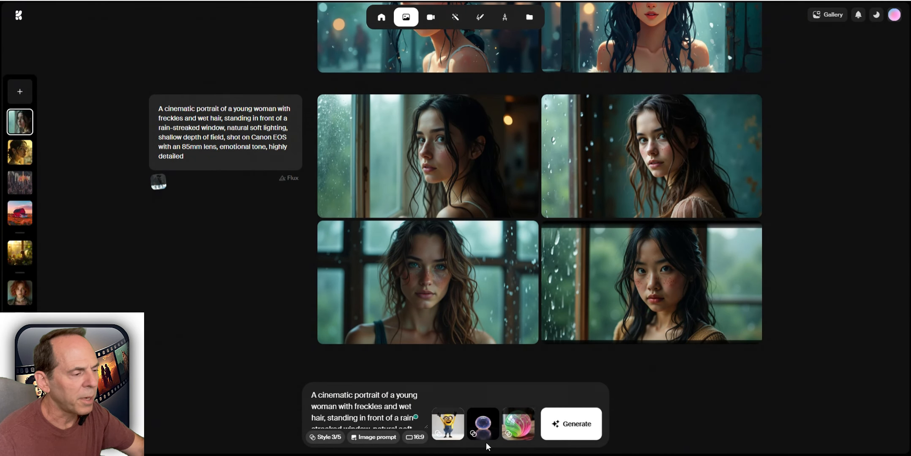
Step: Add the pinned Krea Style with the golden clockwork cathedral artwork as the fourth style
{"action": "left_click", "coordinate": [333, 440]}
{"action": "scroll", "coordinate": [404, 291], "scroll_direction": "down", "scroll_amount": 15}
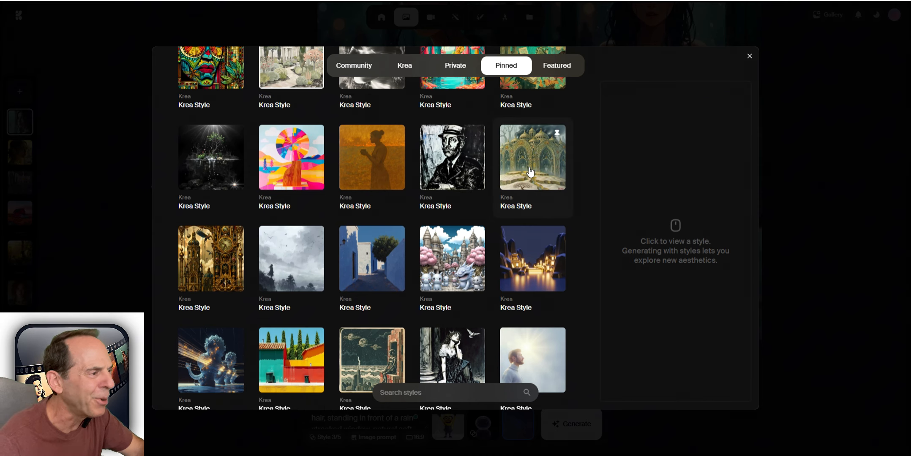
{"action": "left_click", "coordinate": [224, 283]}
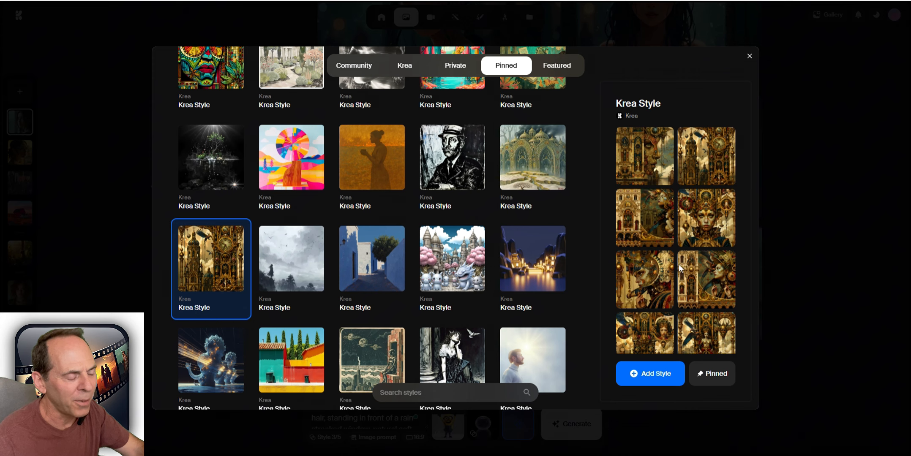
{"action": "left_click", "coordinate": [651, 374]}
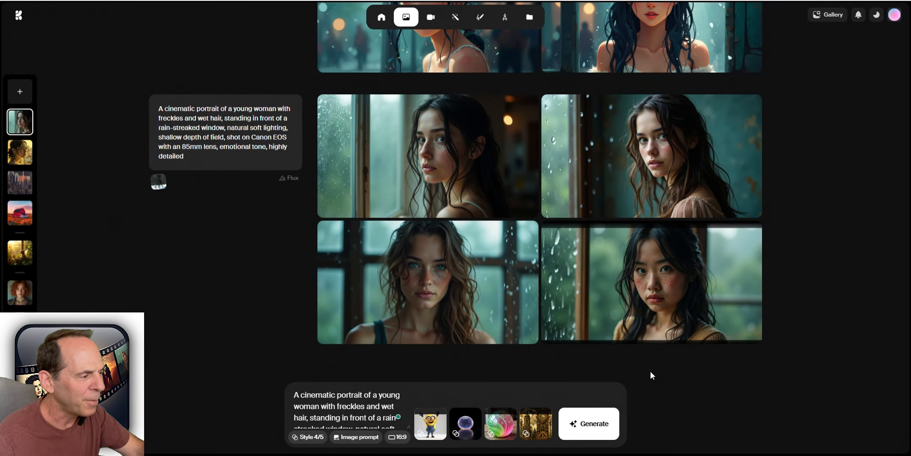
Step: Add the pinned Krea Style with the black-and-white double-exposure face as the fifth style and generate the portraits
{"action": "left_click", "coordinate": [315, 437]}
{"action": "scroll", "coordinate": [349, 320], "scroll_direction": "down", "scroll_amount": 10}
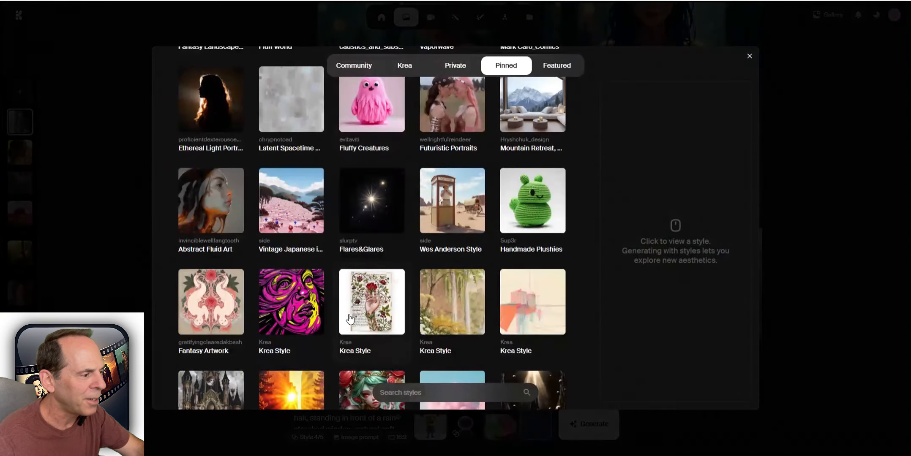
{"action": "scroll", "coordinate": [354, 355], "scroll_direction": "down", "scroll_amount": 10}
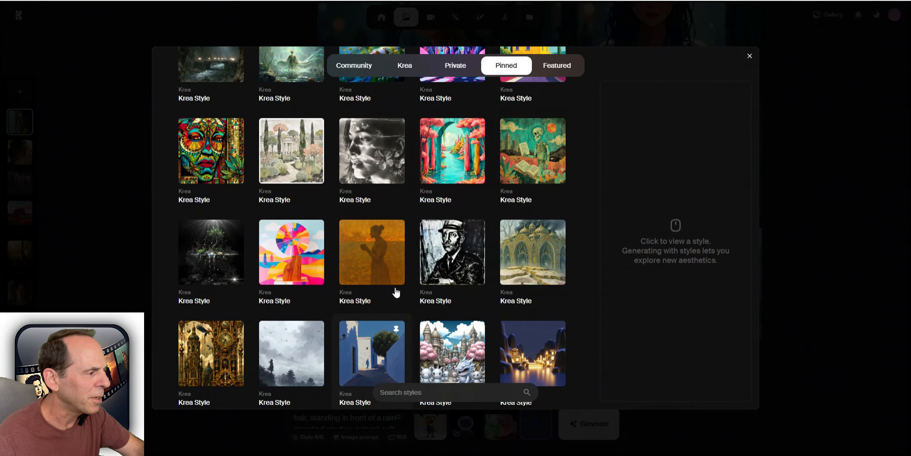
{"action": "left_click", "coordinate": [371, 169]}
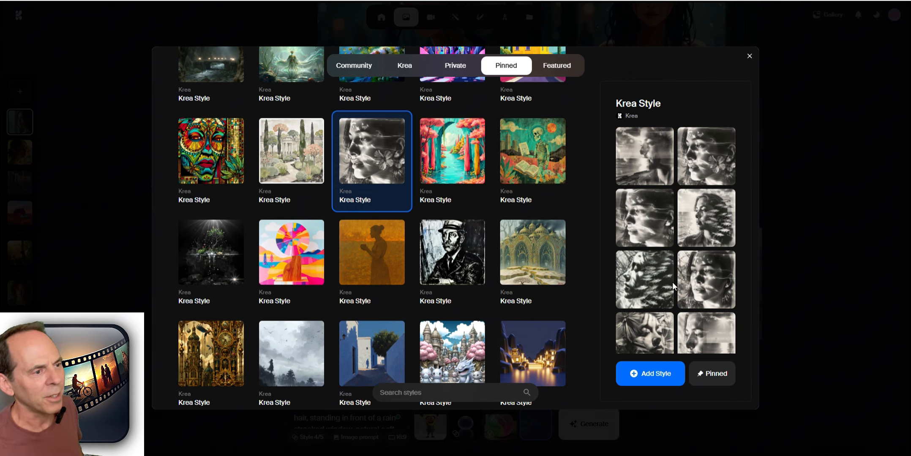
{"action": "scroll", "coordinate": [693, 329], "scroll_direction": "down", "scroll_amount": 1}
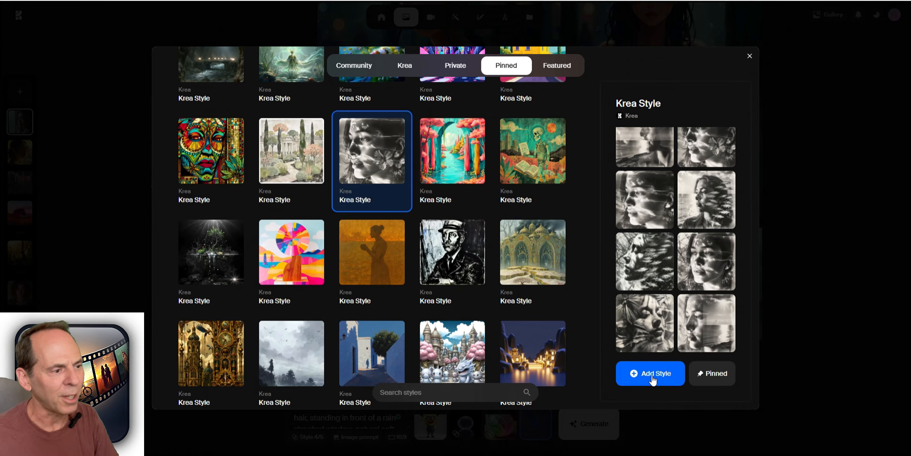
{"action": "left_click", "coordinate": [652, 379]}
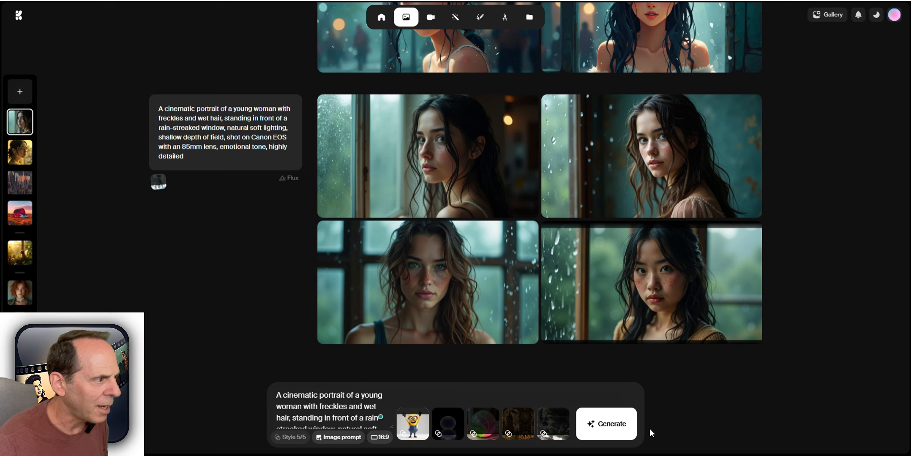
{"action": "left_click", "coordinate": [625, 426]}
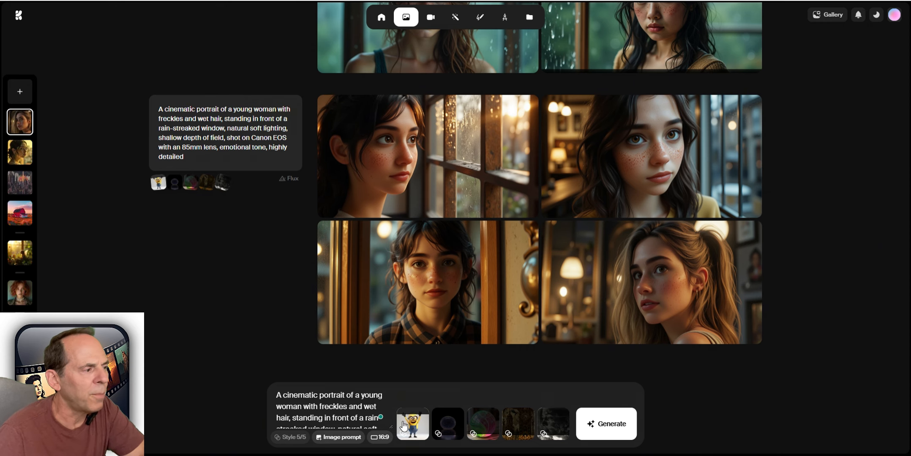
Step: Raise the Borosilicate_glass_Art style strength to about 0.6 and generate the portraits again
{"action": "mouse_move", "coordinate": [414, 429]}
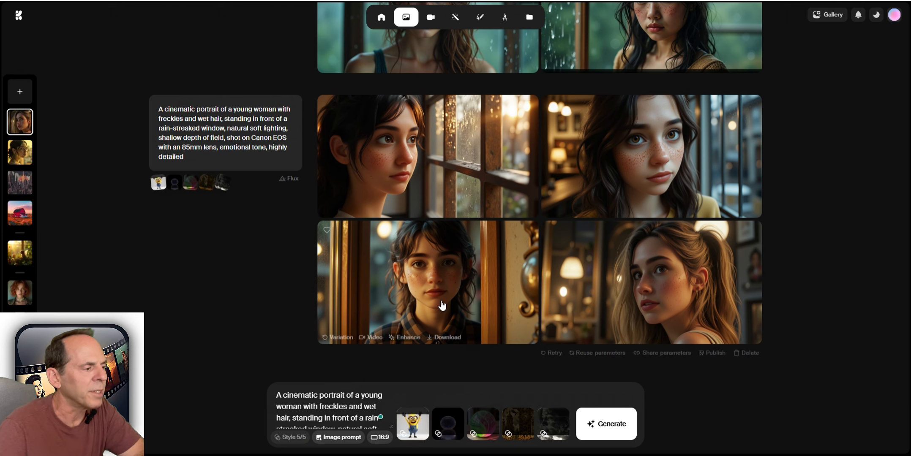
{"action": "mouse_move", "coordinate": [665, 289]}
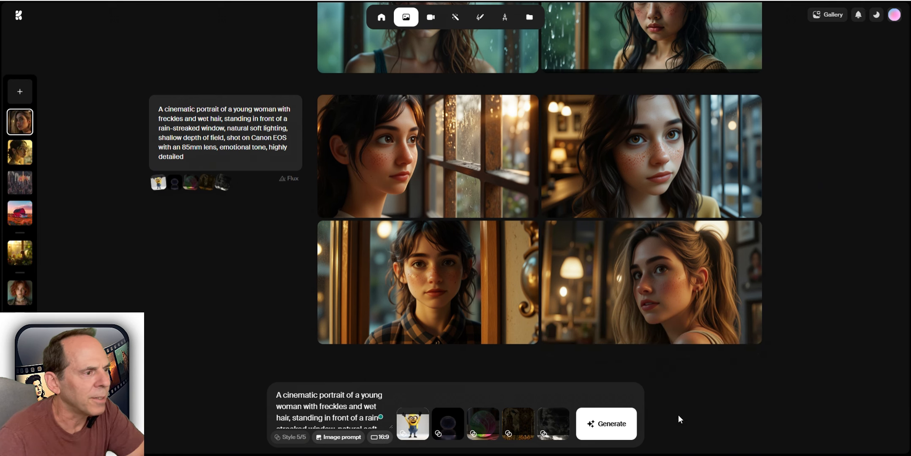
{"action": "mouse_move", "coordinate": [486, 437]}
{"action": "left_click_drag", "start_coordinate": [487, 437], "coordinate": [489, 429]}
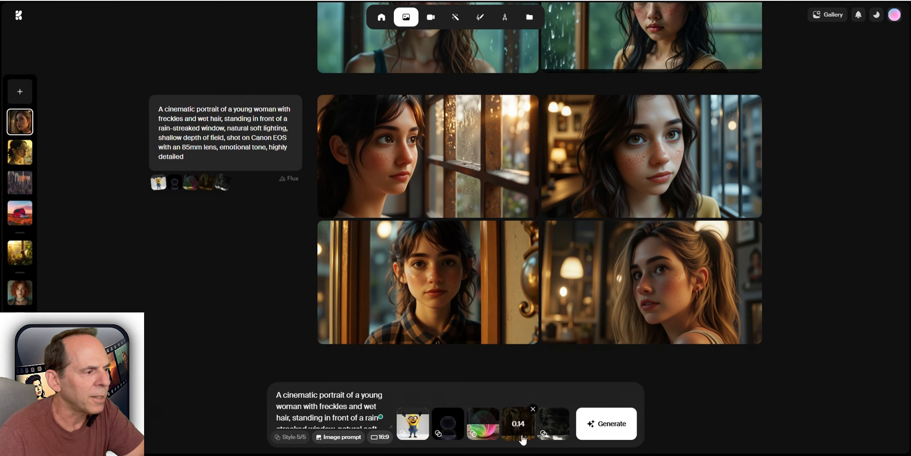
{"action": "mouse_move", "coordinate": [518, 437]}
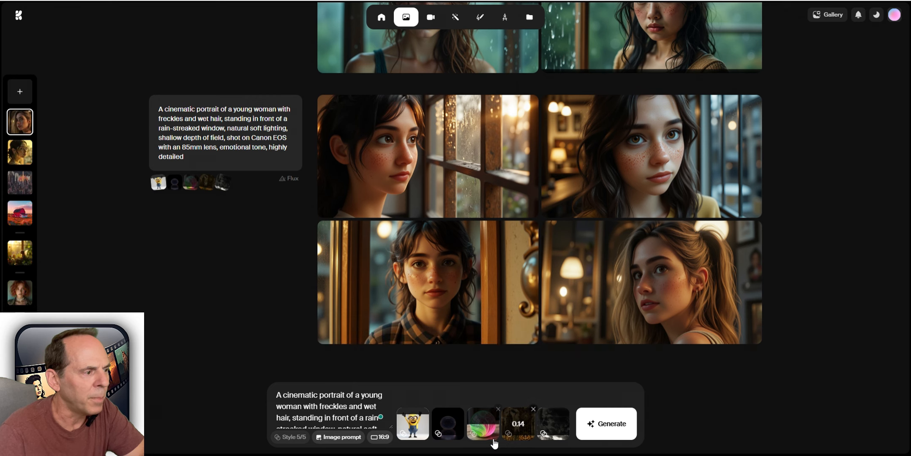
{"action": "mouse_move", "coordinate": [490, 430]}
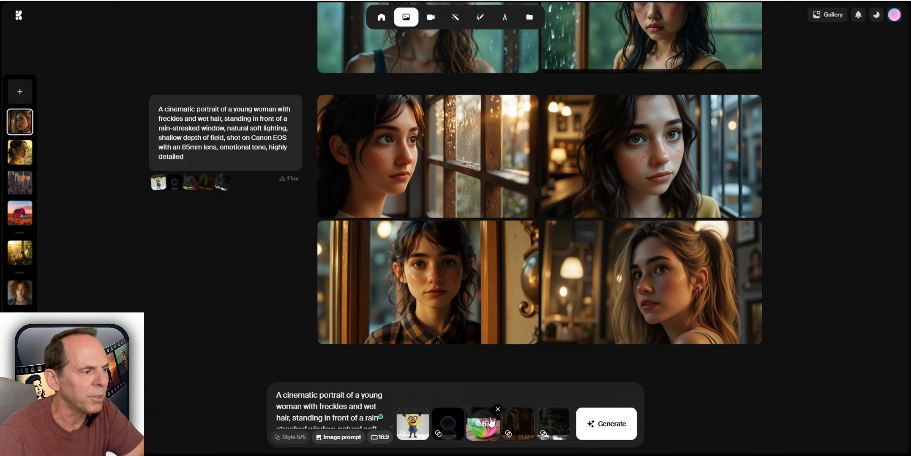
{"action": "left_click", "coordinate": [611, 430]}
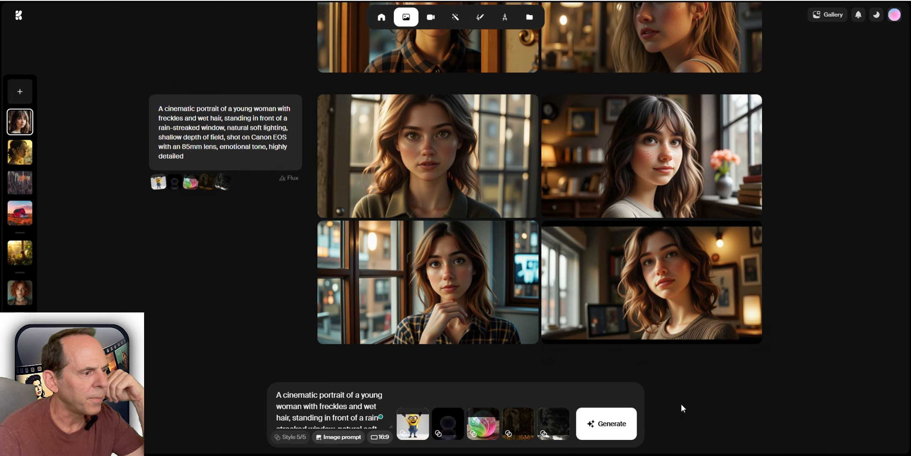
Step: Set the Hypergel style strength to about 0.43 and generate another set of portraits
{"action": "mouse_move", "coordinate": [451, 439]}
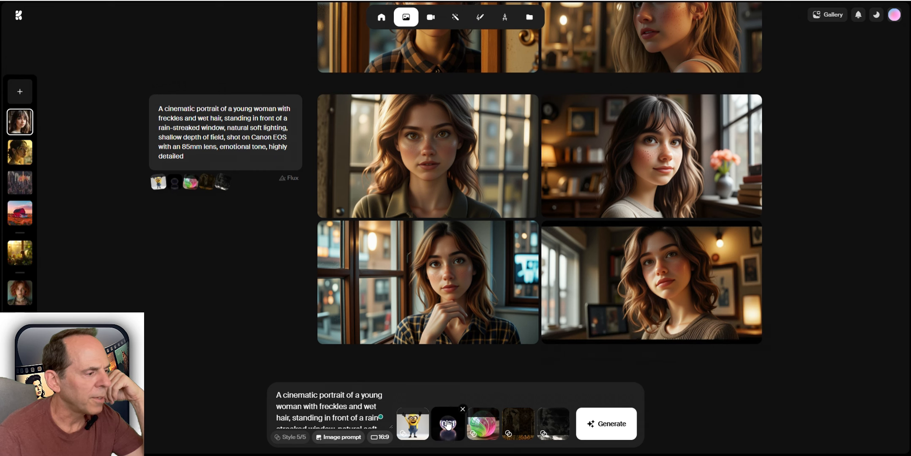
{"action": "left_click", "coordinate": [608, 432]}
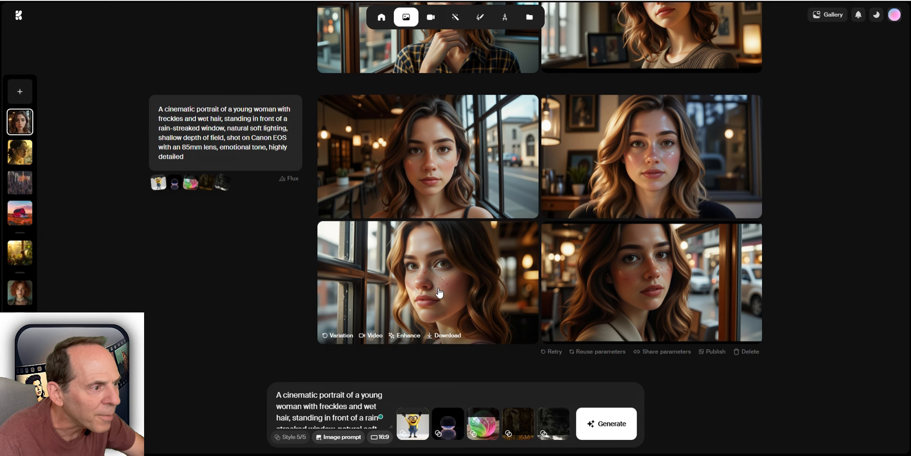
Step: Remove the Hypergel style, raise the strength of the black-and-white Krea Style and generate the portraits
{"action": "mouse_move", "coordinate": [460, 417]}
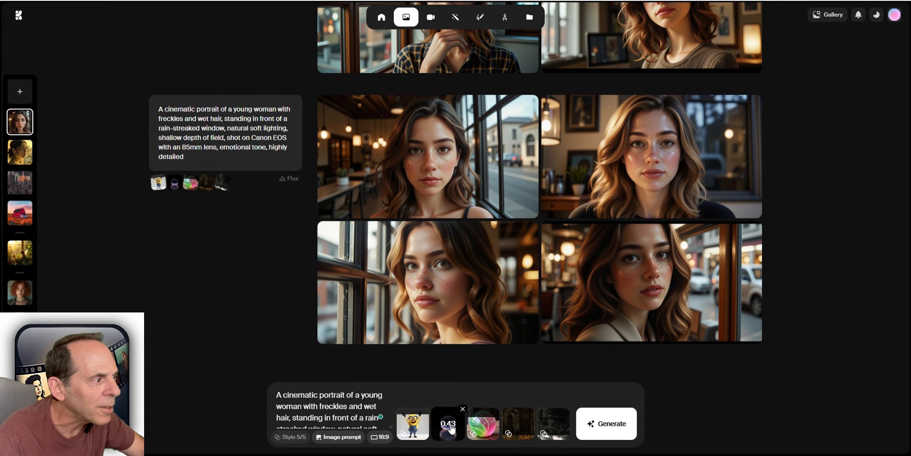
{"action": "scroll", "coordinate": [464, 415], "scroll_direction": "down", "scroll_amount": 7}
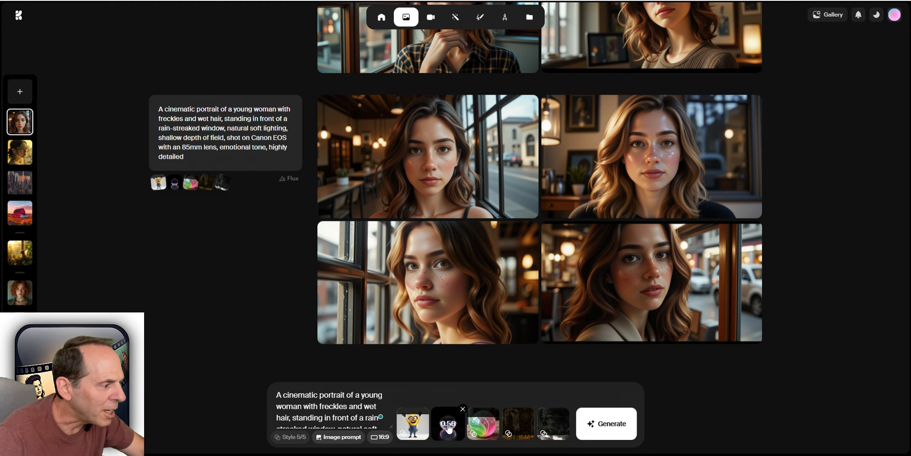
{"action": "left_click", "coordinate": [462, 410]}
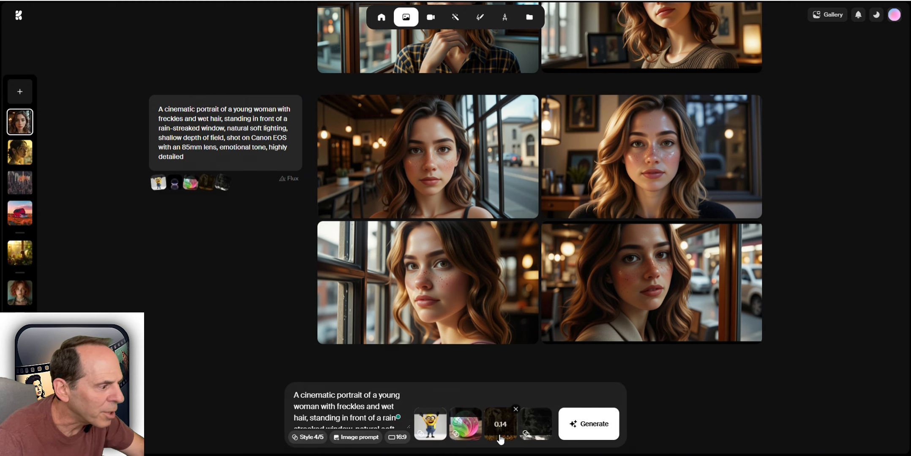
{"action": "mouse_move", "coordinate": [534, 439]}
{"action": "left_click", "coordinate": [589, 423]}
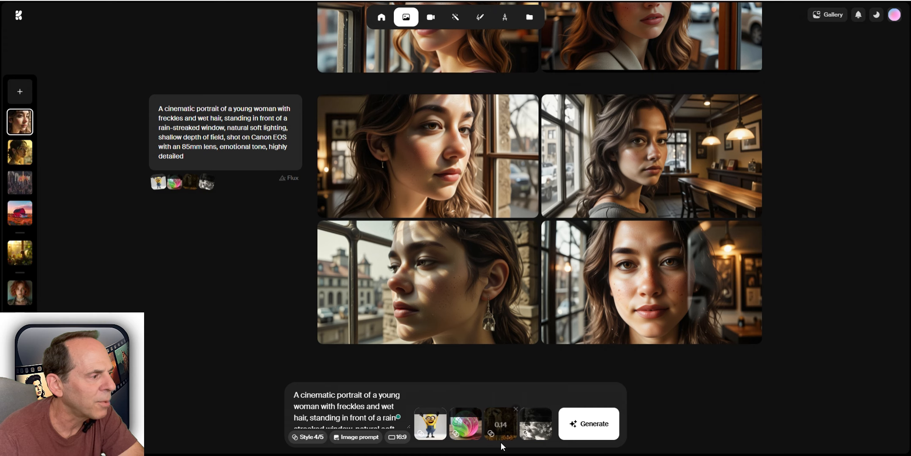
Step: Generate portraits with the golden clockwork style's strength at 0.28, and again with the black-and-white style at 0.39
{"action": "left_click_drag", "start_coordinate": [502, 439], "coordinate": [505, 432]}
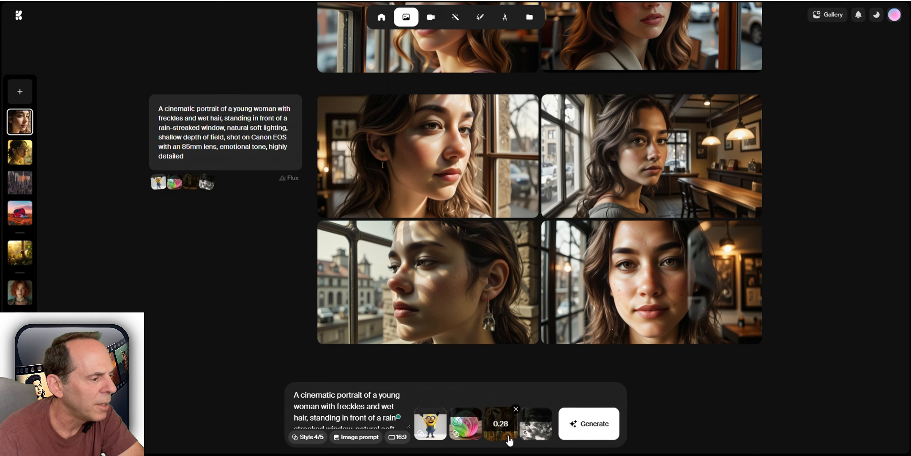
{"action": "left_click", "coordinate": [611, 426]}
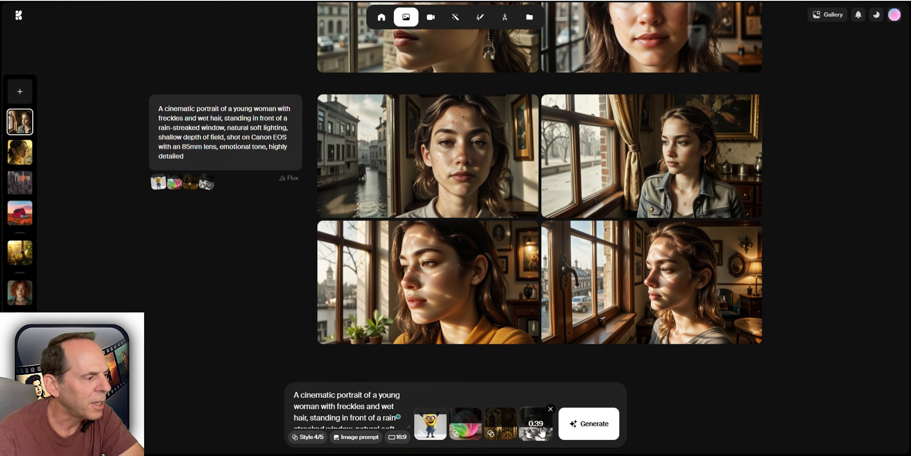
{"action": "left_click", "coordinate": [590, 431]}
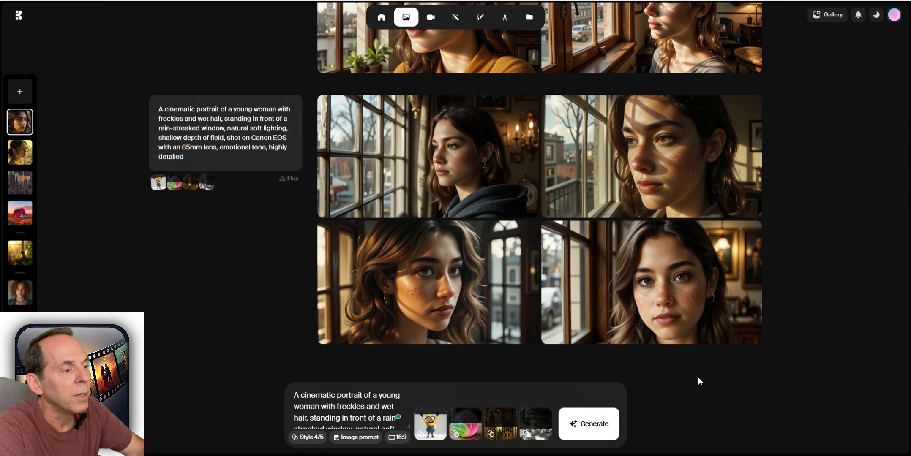
Step: Review the earlier portrait sets to compare how the different style combinations and strengths affect the images
{"action": "scroll", "coordinate": [436, 328], "scroll_direction": "up", "scroll_amount": 5}
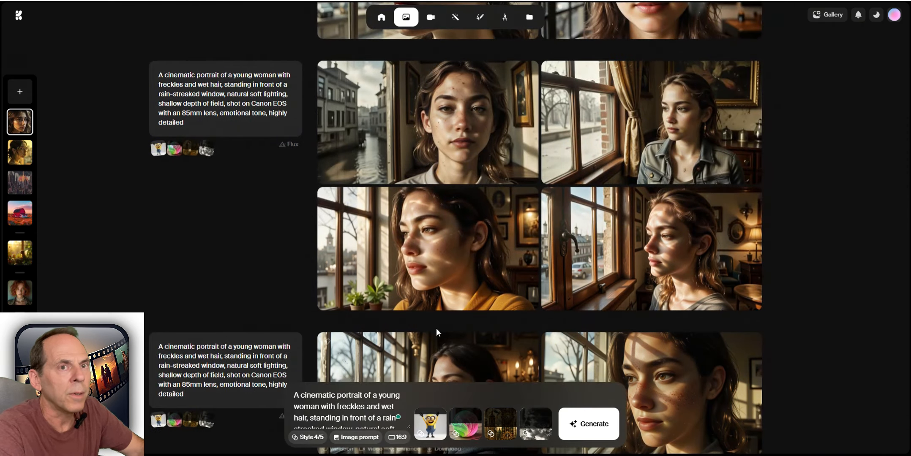
{"action": "mouse_move", "coordinate": [409, 300]}
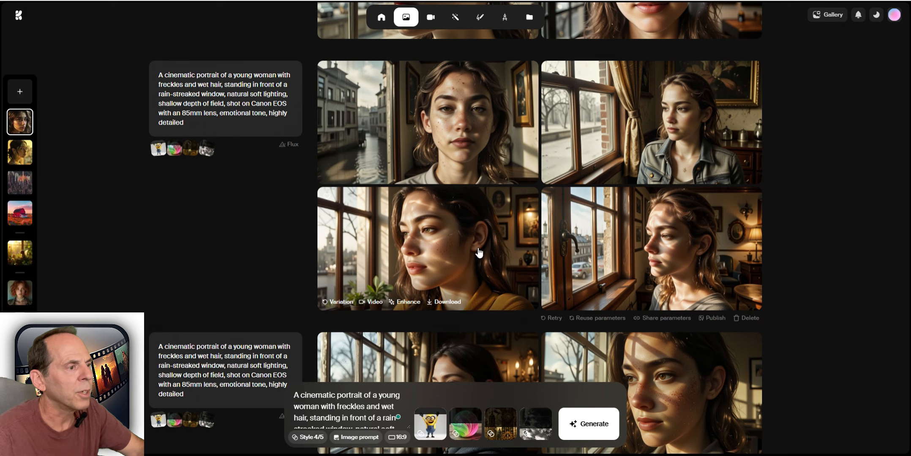
{"action": "scroll", "coordinate": [479, 253], "scroll_direction": "up", "scroll_amount": 5}
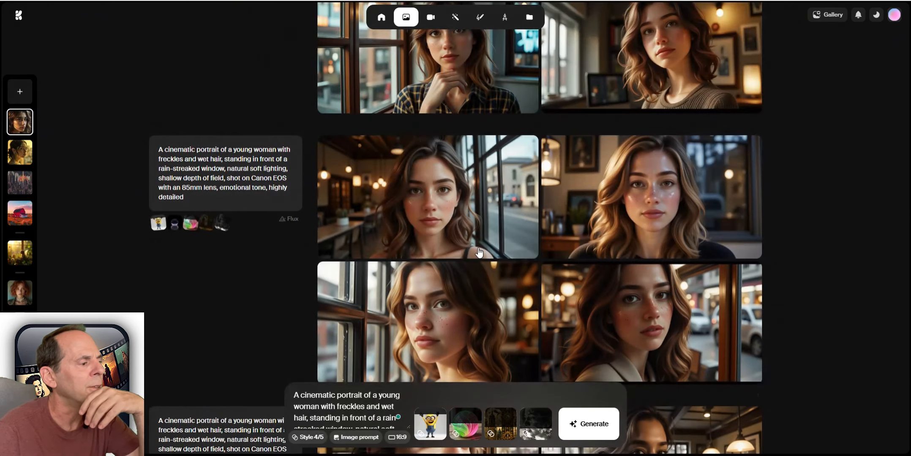
{"action": "scroll", "coordinate": [479, 253], "scroll_direction": "up", "scroll_amount": 5}
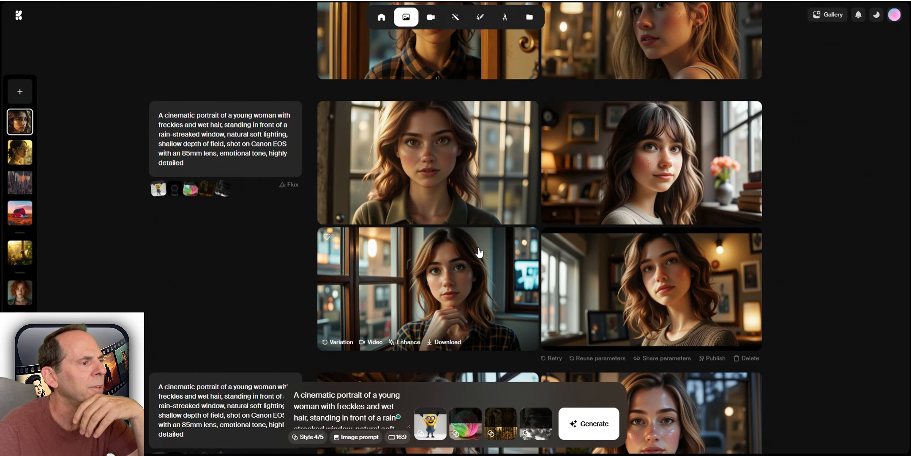
{"action": "scroll", "coordinate": [479, 252], "scroll_direction": "up", "scroll_amount": 6}
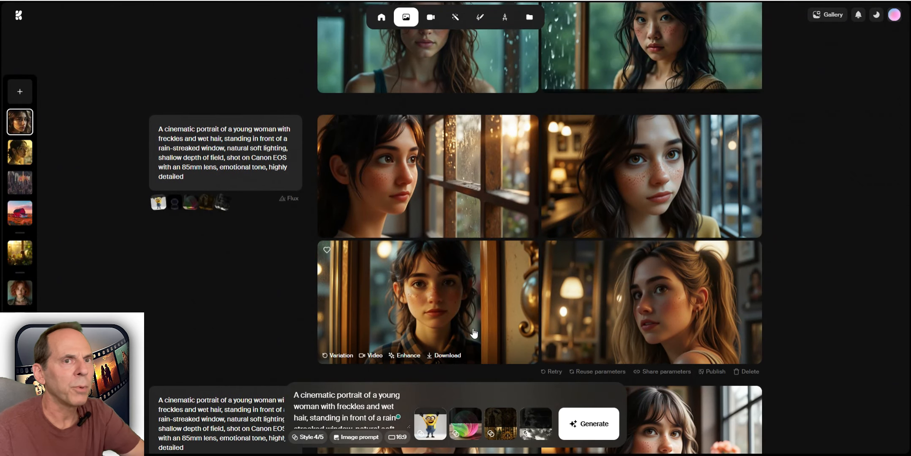
Step: Remove the black-and-white, golden clockwork and Borosilicate_glass styles from the prompt, keeping only the Pixar style
{"action": "scroll", "coordinate": [459, 310], "scroll_direction": "up", "scroll_amount": 10}
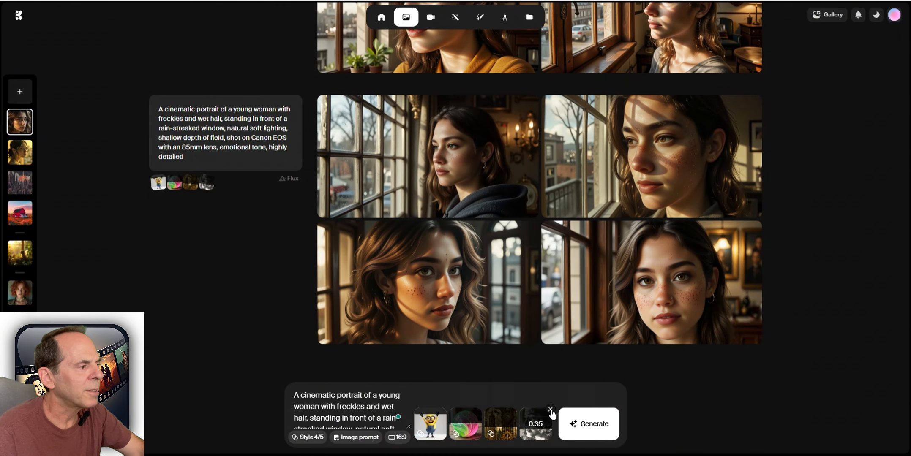
{"action": "left_click", "coordinate": [550, 410]}
{"action": "left_click", "coordinate": [533, 410]}
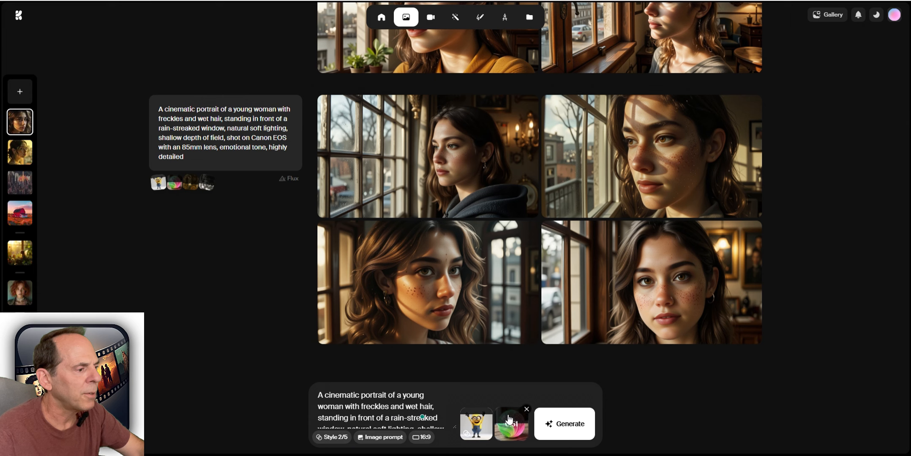
{"action": "left_click", "coordinate": [529, 410]}
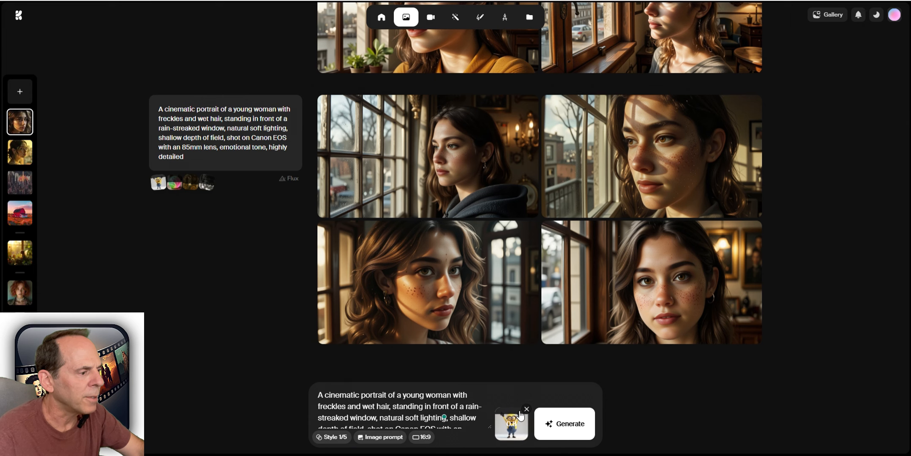
Step: Add the pinned Krea Style with the abstract red, orange and blue artwork to the prompt
{"action": "left_click", "coordinate": [332, 437]}
{"action": "scroll", "coordinate": [408, 353], "scroll_direction": "down", "scroll_amount": 1}
{"action": "scroll", "coordinate": [408, 353], "scroll_direction": "down", "scroll_amount": 10}
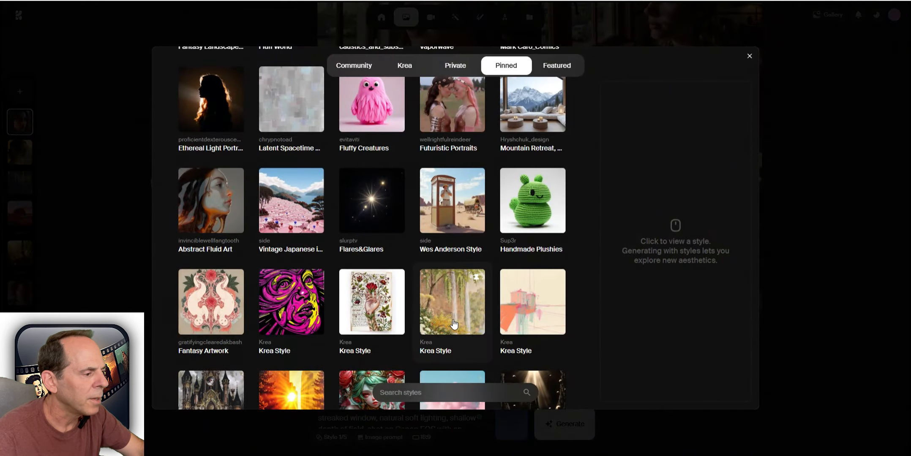
{"action": "scroll", "coordinate": [452, 316], "scroll_direction": "down", "scroll_amount": 10}
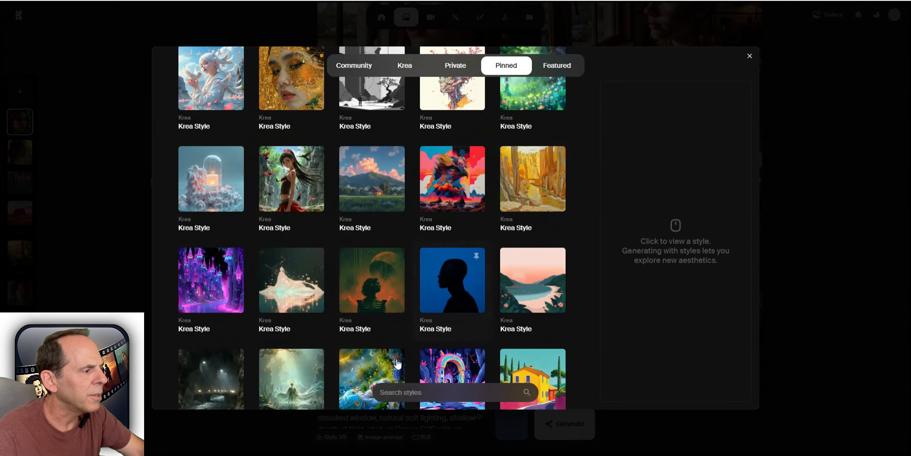
{"action": "left_click", "coordinate": [488, 228]}
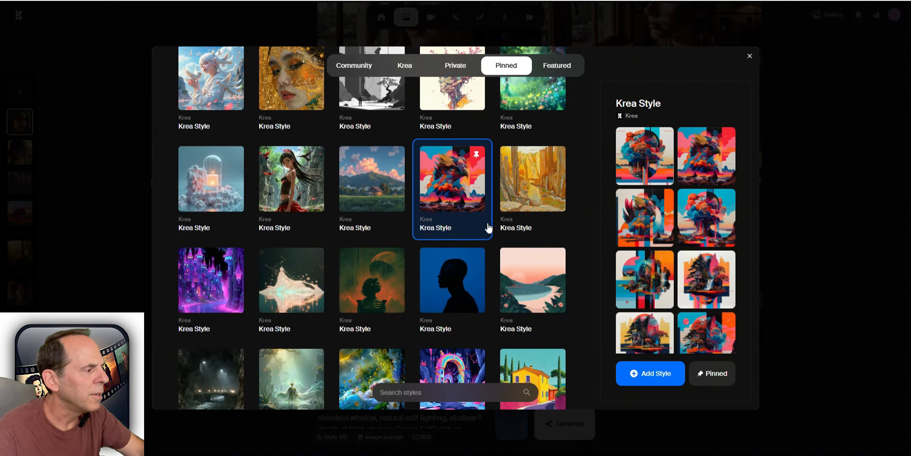
{"action": "left_click", "coordinate": [656, 374]}
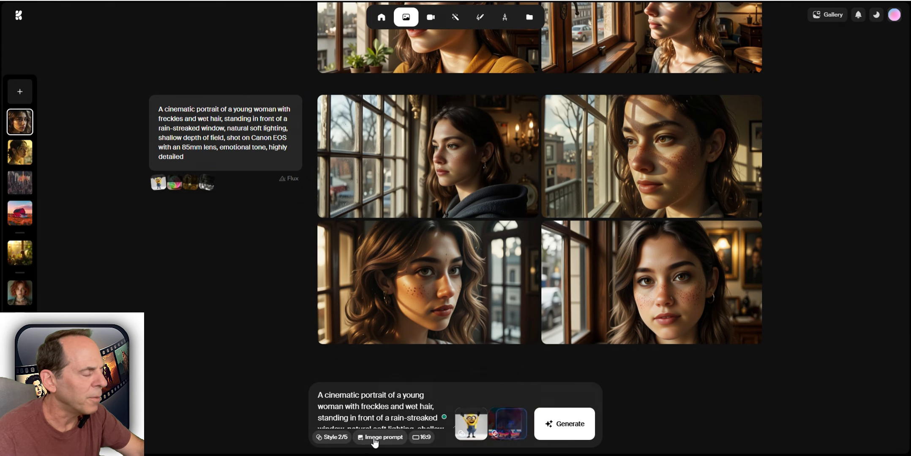
Step: Add the pinned Fantasy Landscapes style to the prompt at a strength of 0.3
{"action": "left_click", "coordinate": [333, 438]}
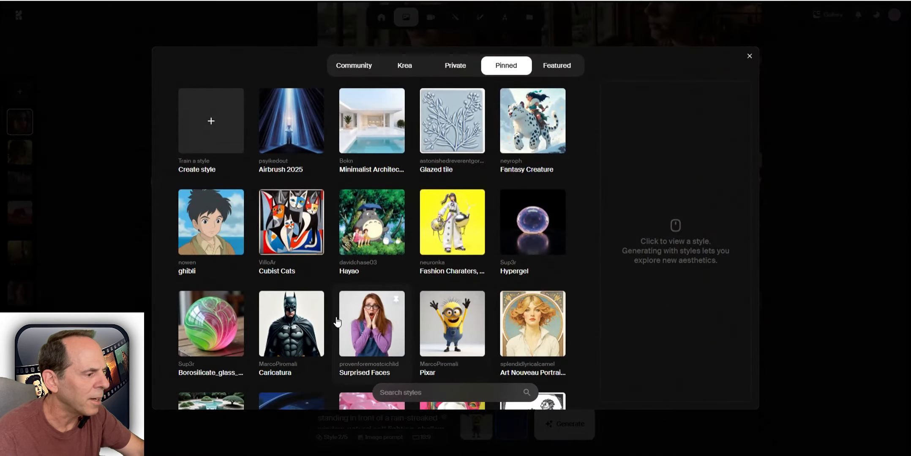
{"action": "scroll", "coordinate": [336, 321], "scroll_direction": "down", "scroll_amount": 3}
{"action": "scroll", "coordinate": [337, 321], "scroll_direction": "down", "scroll_amount": 3}
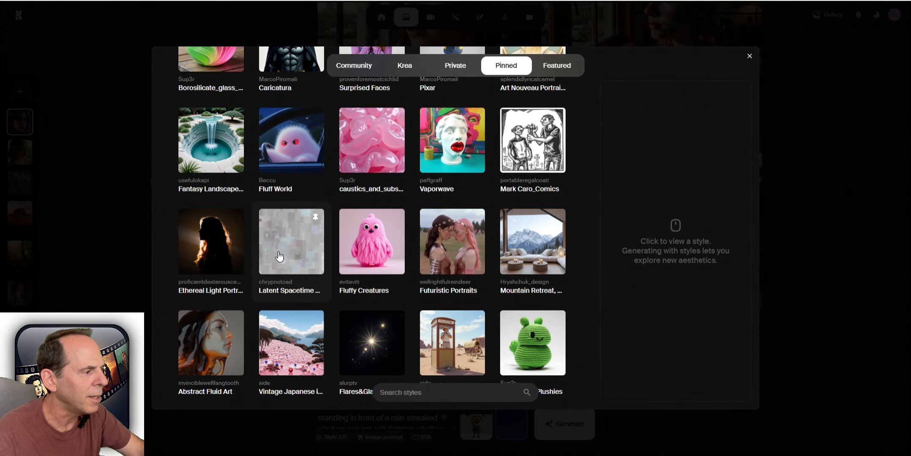
{"action": "left_click", "coordinate": [214, 148]}
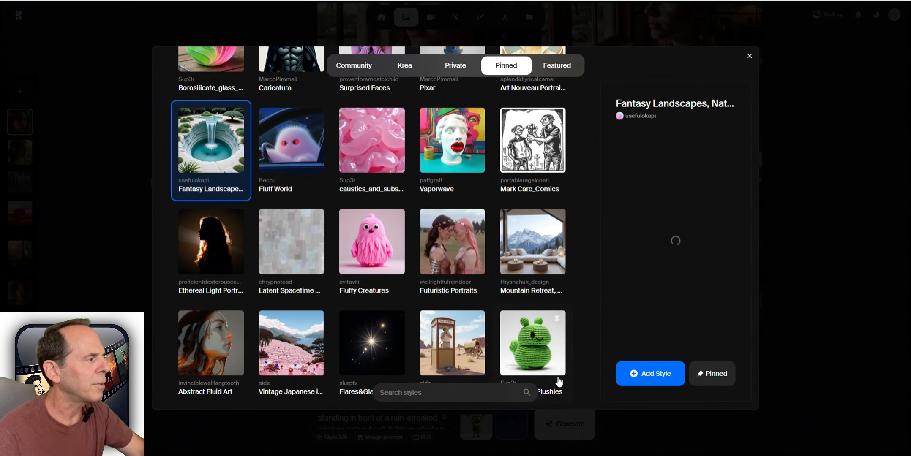
{"action": "left_click", "coordinate": [651, 374]}
{"action": "mouse_move", "coordinate": [519, 435]}
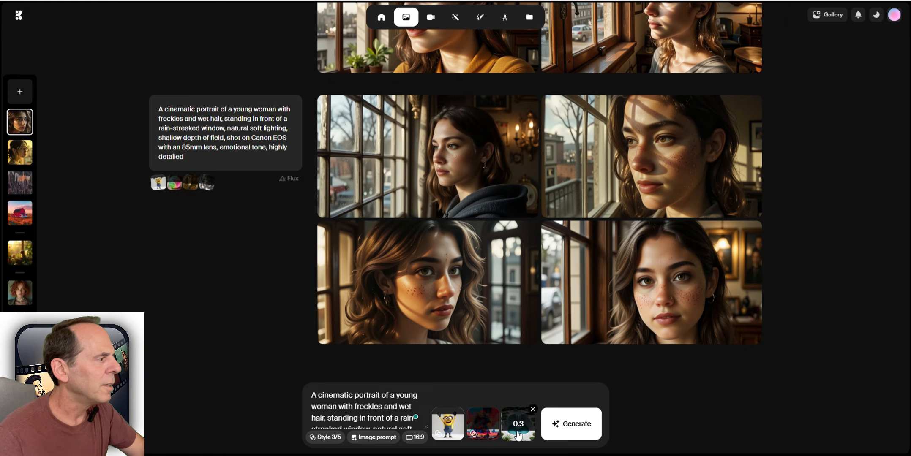
Step: Add the pinned Krea Style with the pale glowing shape on a dark background as the fourth style
{"action": "left_click", "coordinate": [326, 438]}
{"action": "scroll", "coordinate": [305, 312], "scroll_direction": "down", "scroll_amount": 5}
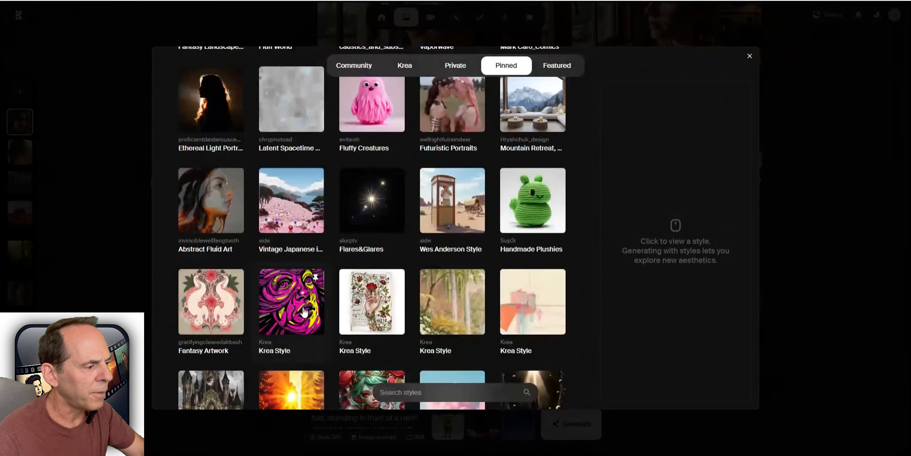
{"action": "scroll", "coordinate": [304, 312], "scroll_direction": "down", "scroll_amount": 12}
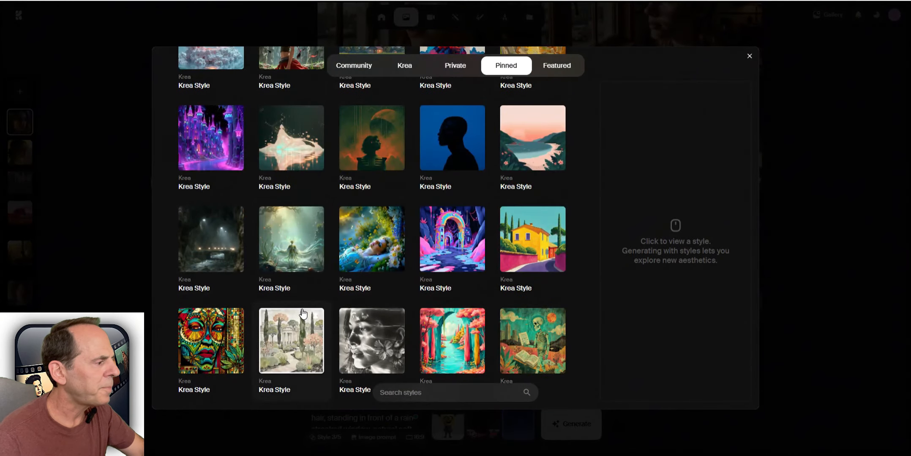
{"action": "left_click", "coordinate": [295, 146]}
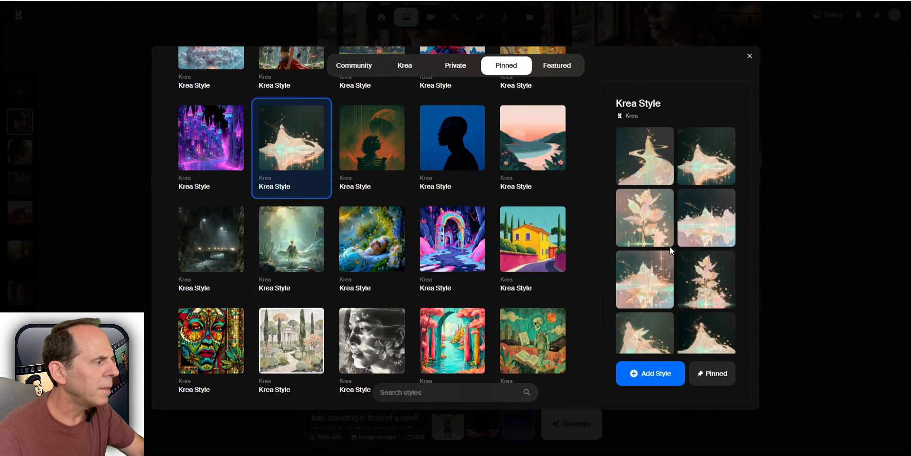
{"action": "left_click", "coordinate": [651, 374]}
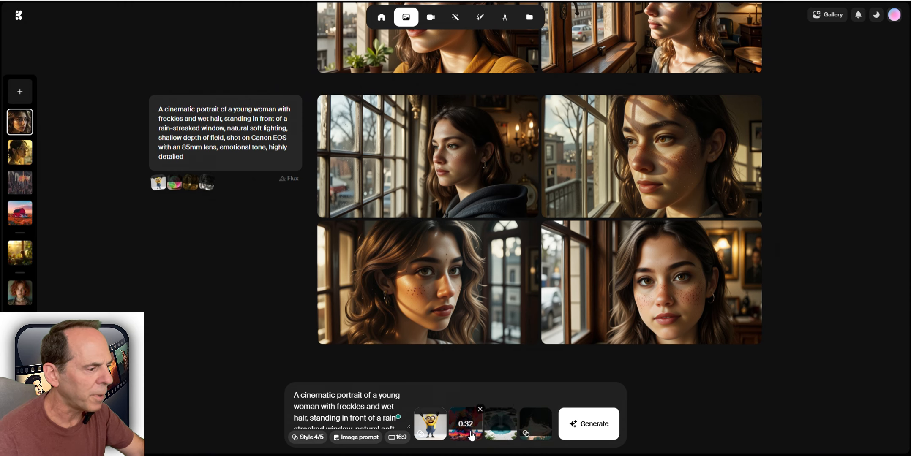
Step: Generate portraits with the red-and-blue Krea Style at 0.32, and again with the pale glowing Krea Style at 0.23
{"action": "left_click", "coordinate": [592, 426]}
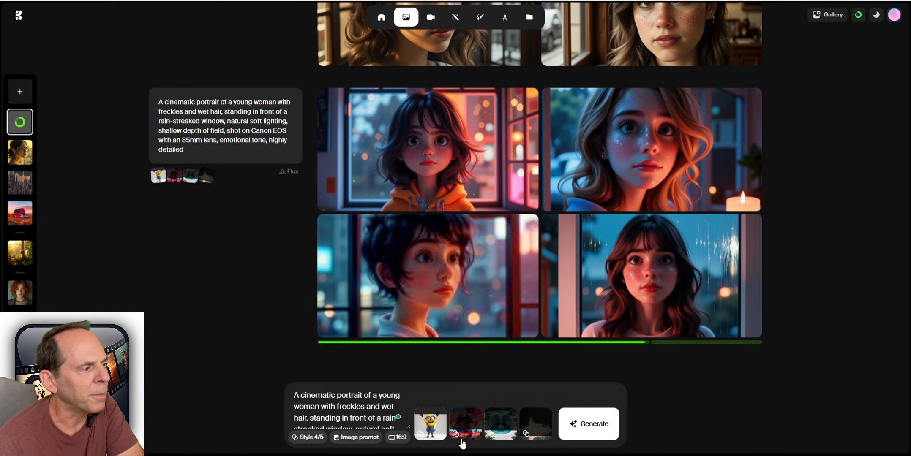
{"action": "mouse_move", "coordinate": [467, 442]}
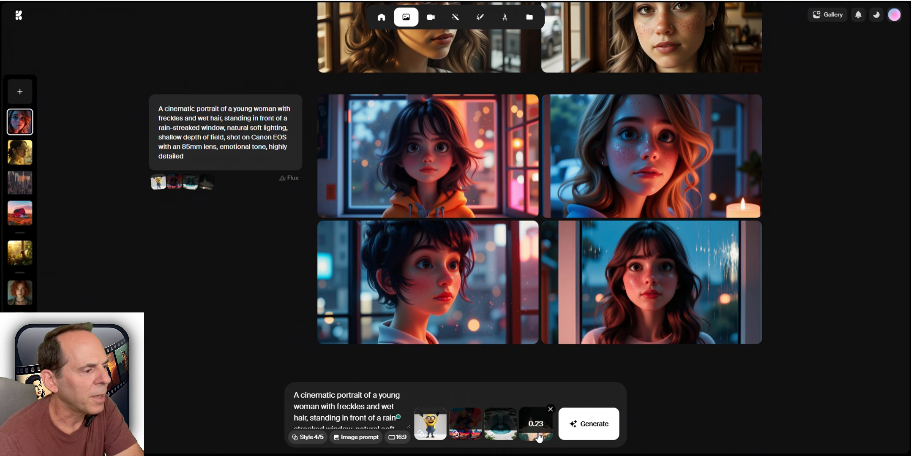
{"action": "left_click", "coordinate": [589, 427]}
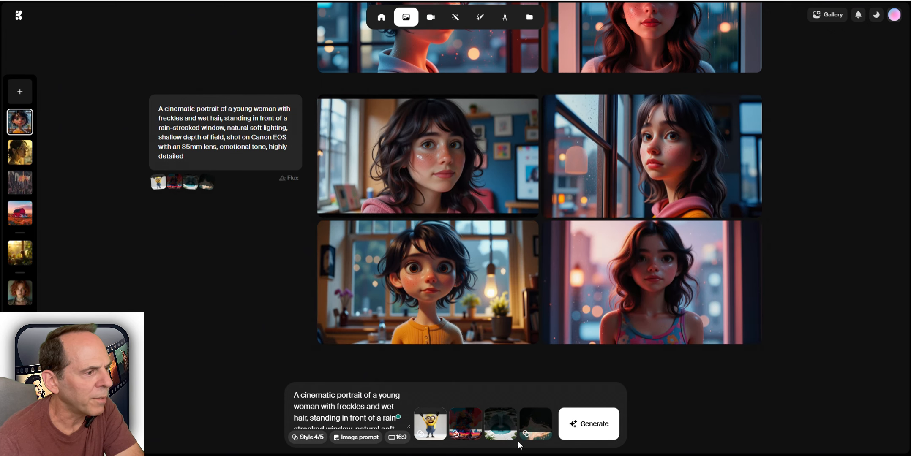
Step: Generate portraits with the pale glowing Krea Style at 0.12, and again with the Fantasy Landscapes style at 0.51
{"action": "mouse_move", "coordinate": [538, 440]}
{"action": "scroll", "coordinate": [542, 440], "scroll_direction": "down", "scroll_amount": 5}
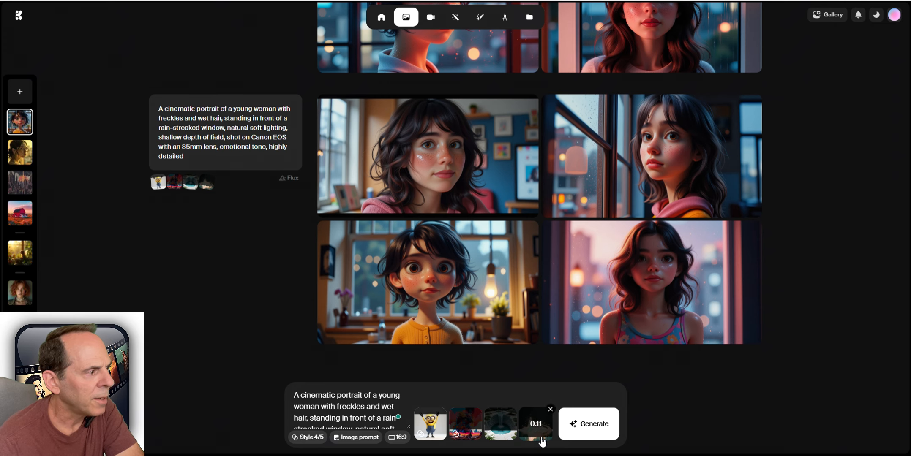
{"action": "scroll", "coordinate": [543, 441], "scroll_direction": "up", "scroll_amount": 1}
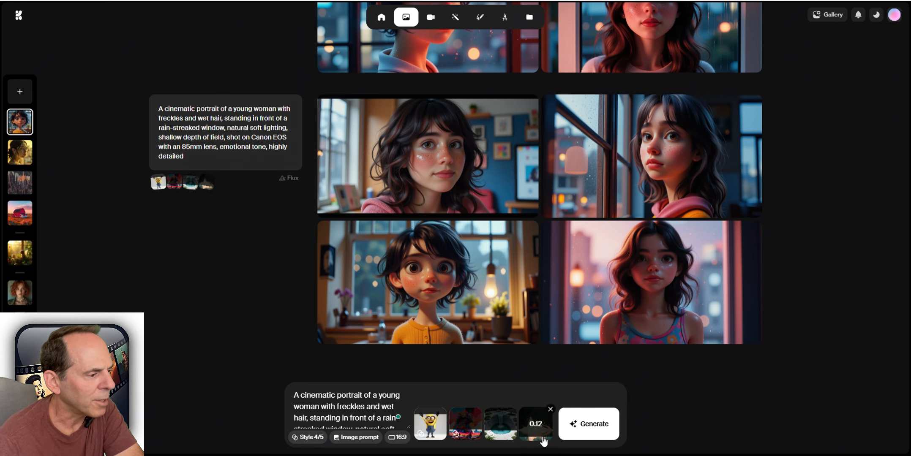
{"action": "left_click", "coordinate": [589, 424]}
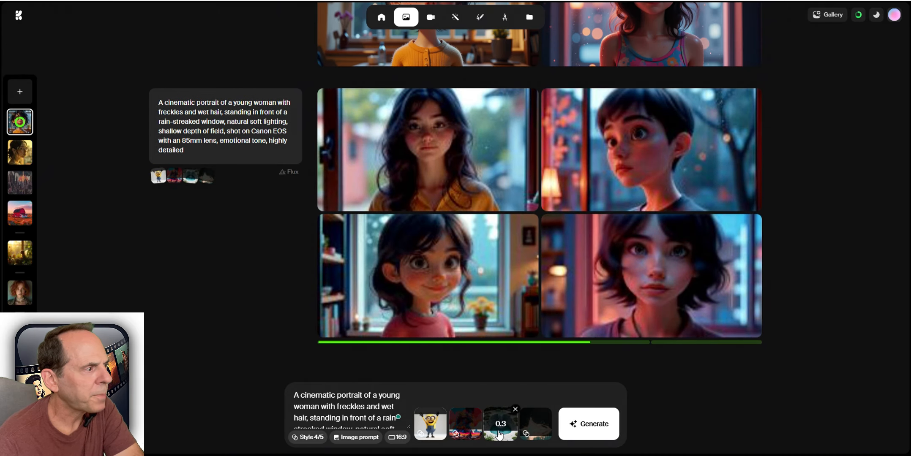
{"action": "mouse_move", "coordinate": [500, 435]}
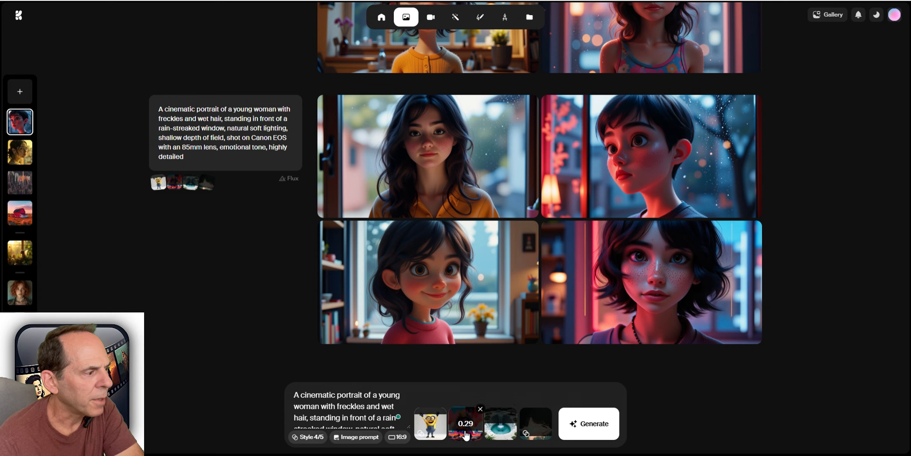
{"action": "left_click", "coordinate": [589, 424]}
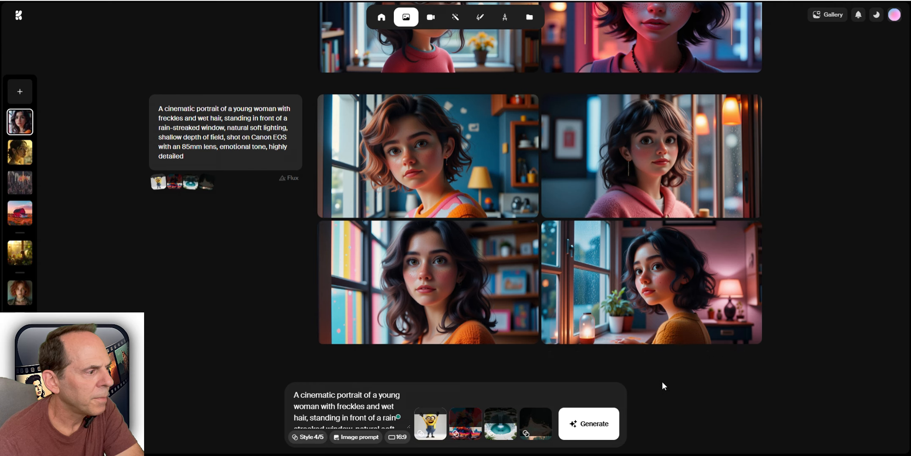
Step: Remove the pale glowing, Fantasy Landscapes and red-and-blue styles from the prompt, leaving only Pixar
{"action": "left_click", "coordinate": [550, 410]}
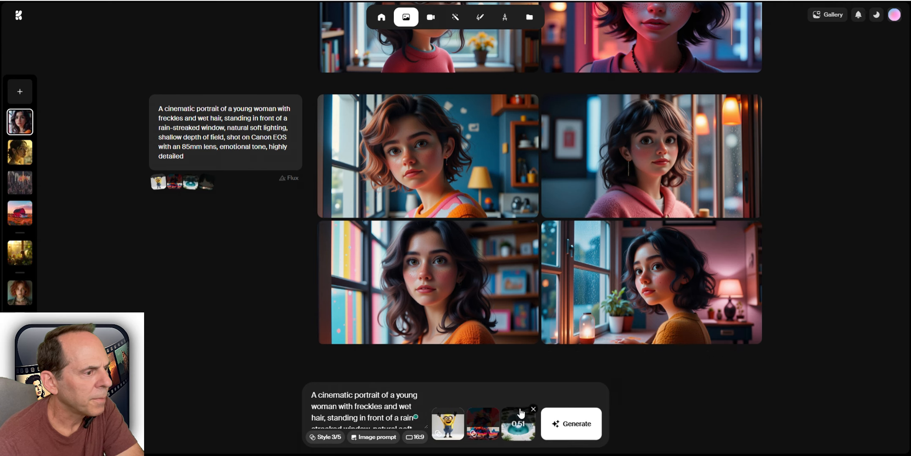
{"action": "left_click", "coordinate": [533, 410]}
{"action": "left_click", "coordinate": [527, 410]}
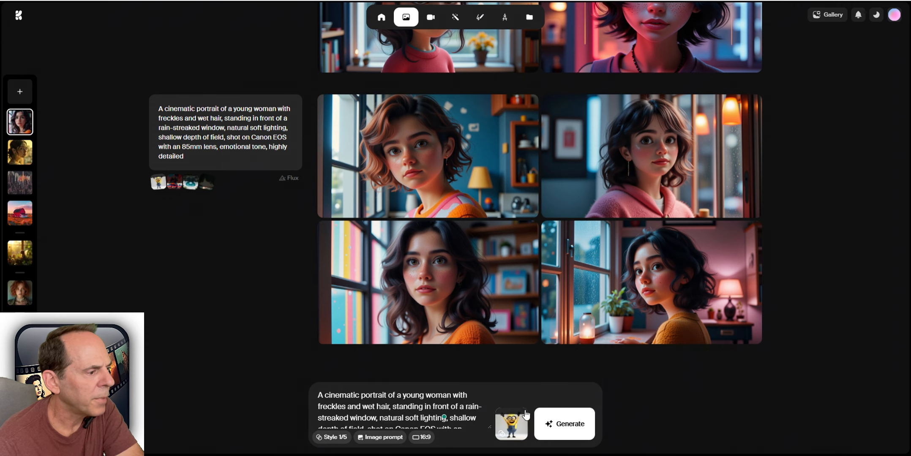
Step: Add the pinned Krea Style showing castles, pink trees and white creatures under a cloudy sky
{"action": "left_click", "coordinate": [331, 437]}
{"action": "scroll", "coordinate": [392, 371], "scroll_direction": "down", "scroll_amount": 10}
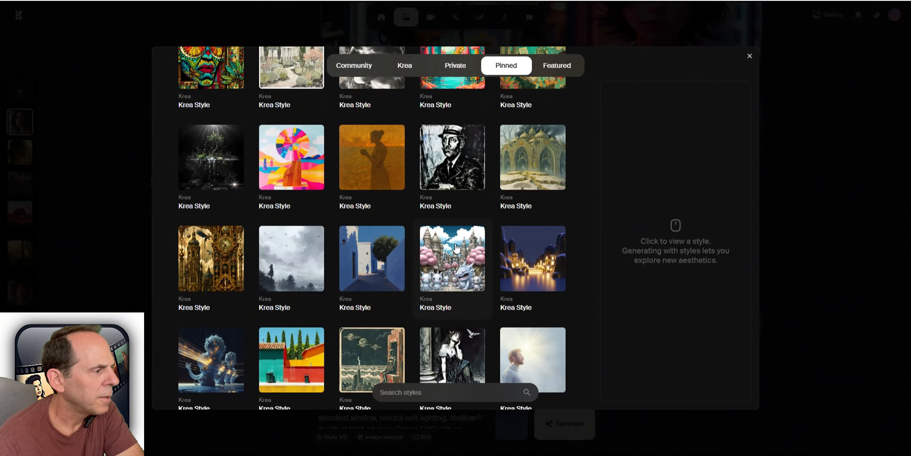
{"action": "left_click", "coordinate": [456, 248]}
{"action": "left_click", "coordinate": [639, 372]}
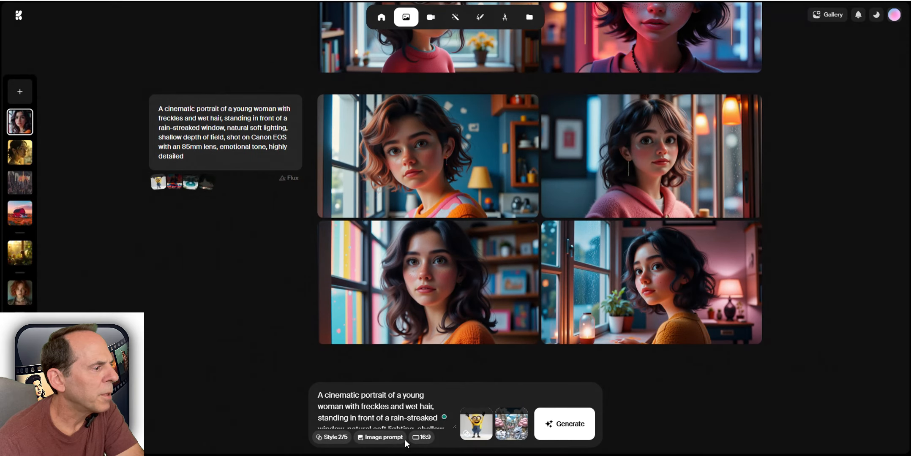
Step: Add the dark pinned Krea Style showing a silhouetted figure under beams of light as the third style
{"action": "left_click", "coordinate": [332, 438]}
{"action": "scroll", "coordinate": [505, 321], "scroll_direction": "down", "scroll_amount": 10}
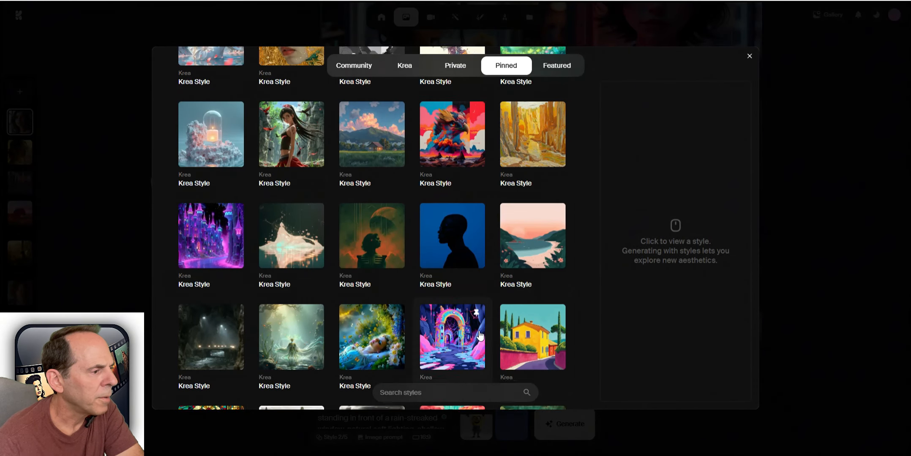
{"action": "scroll", "coordinate": [503, 317], "scroll_direction": "up", "scroll_amount": 5}
{"action": "left_click", "coordinate": [545, 191]}
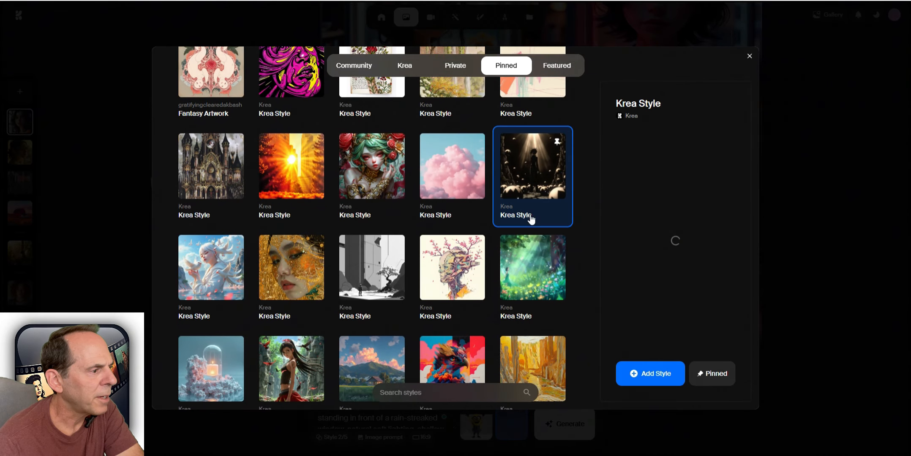
{"action": "left_click", "coordinate": [655, 380]}
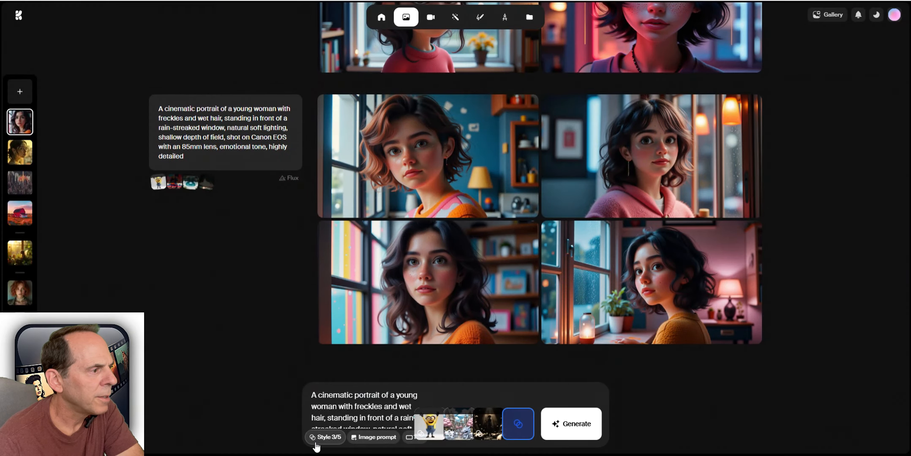
Step: Add the pinned Caricatura style to the prompt as the fourth style
{"action": "left_click", "coordinate": [314, 441]}
{"action": "scroll", "coordinate": [391, 330], "scroll_direction": "down", "scroll_amount": 6}
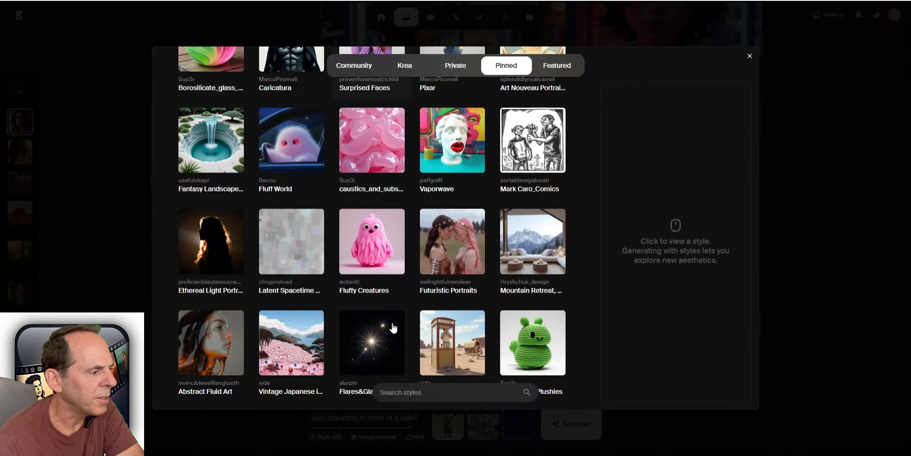
{"action": "scroll", "coordinate": [279, 188], "scroll_direction": "up", "scroll_amount": 4}
{"action": "left_click", "coordinate": [294, 179]}
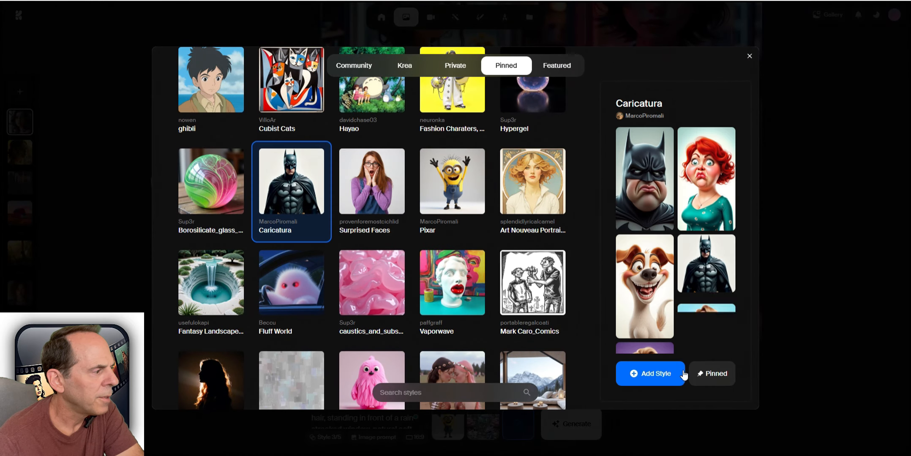
{"action": "left_click", "coordinate": [646, 380]}
Step: Generate the cinematic portrait with the Pixar, castle, dark silhouette and Caricatura styles combined
{"action": "left_click", "coordinate": [407, 440]}
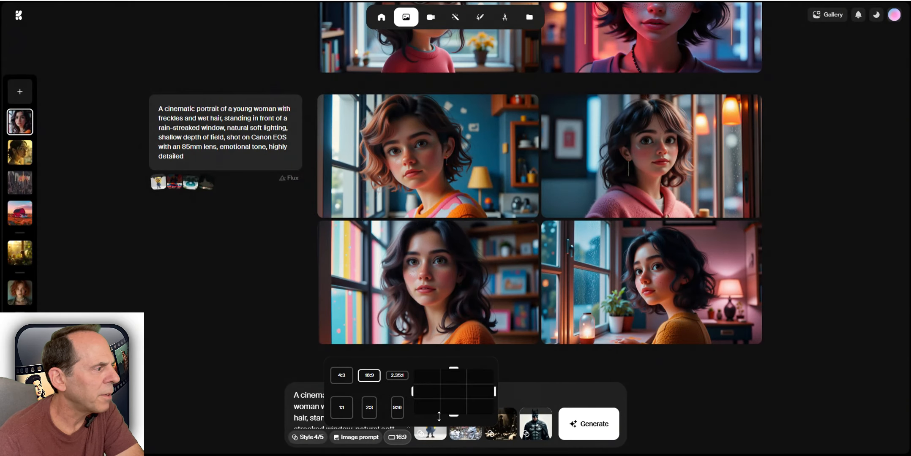
{"action": "mouse_move", "coordinate": [516, 425]}
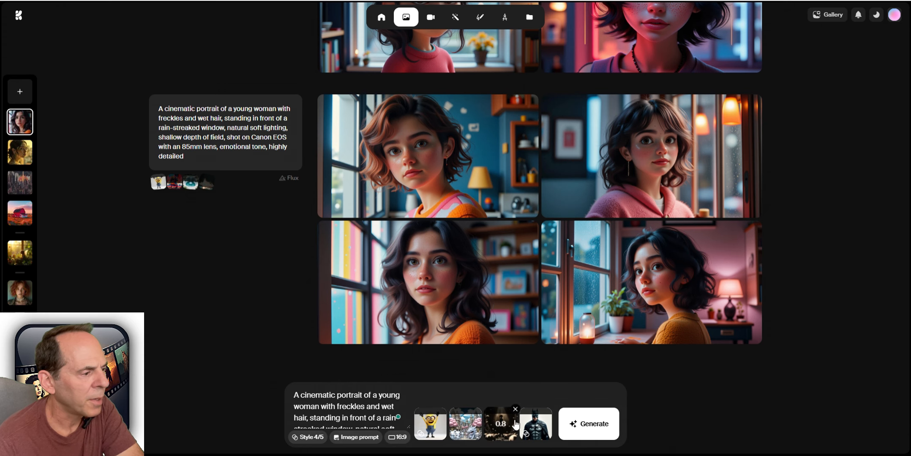
{"action": "mouse_move", "coordinate": [461, 432]}
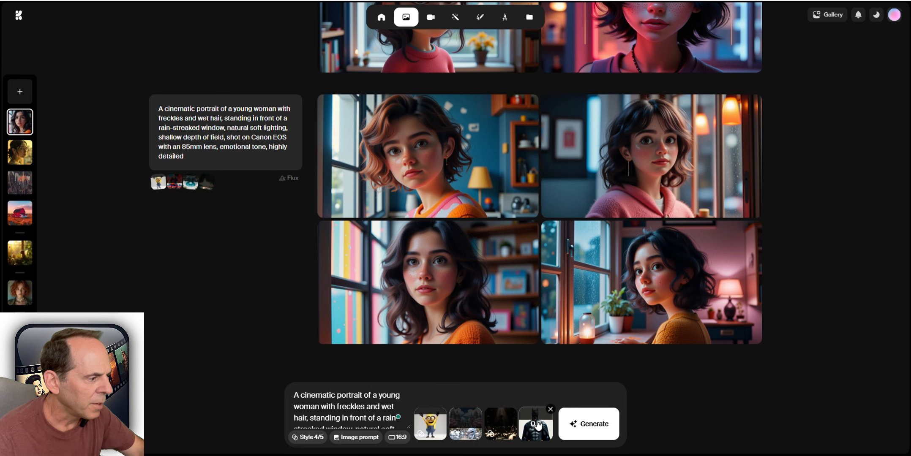
{"action": "left_click", "coordinate": [591, 428]}
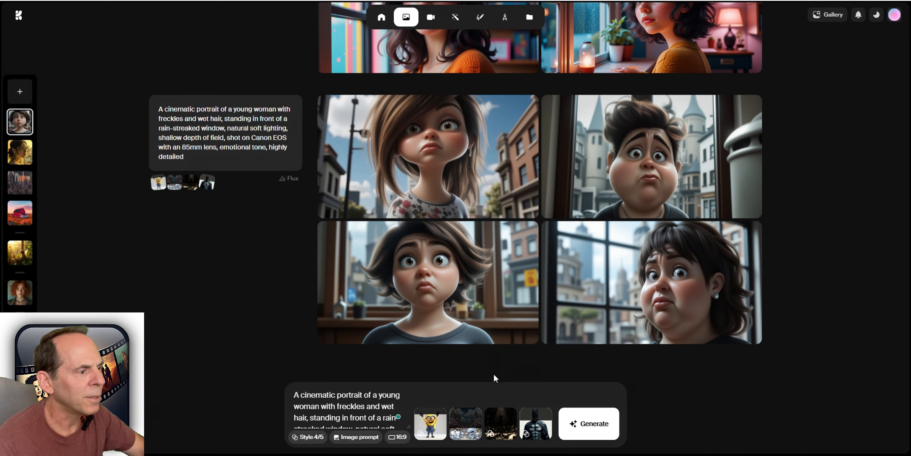
Step: Rebalance the strengths of the castle, dark silhouette and Caricatura styles and regenerate the portrait to compare
{"action": "mouse_move", "coordinate": [441, 150]}
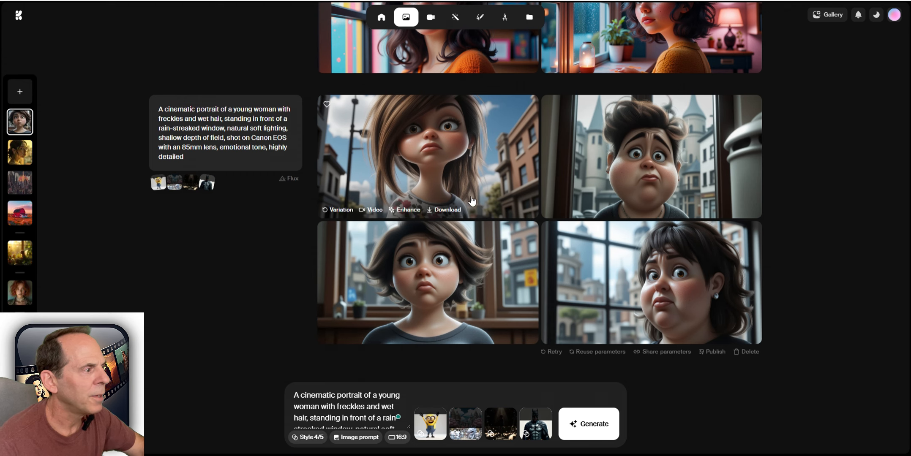
{"action": "mouse_move", "coordinate": [489, 433]}
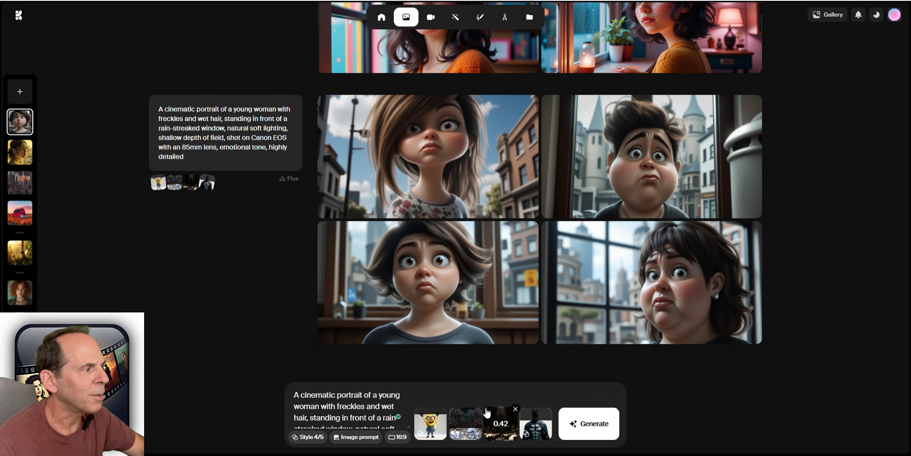
{"action": "mouse_move", "coordinate": [534, 423]}
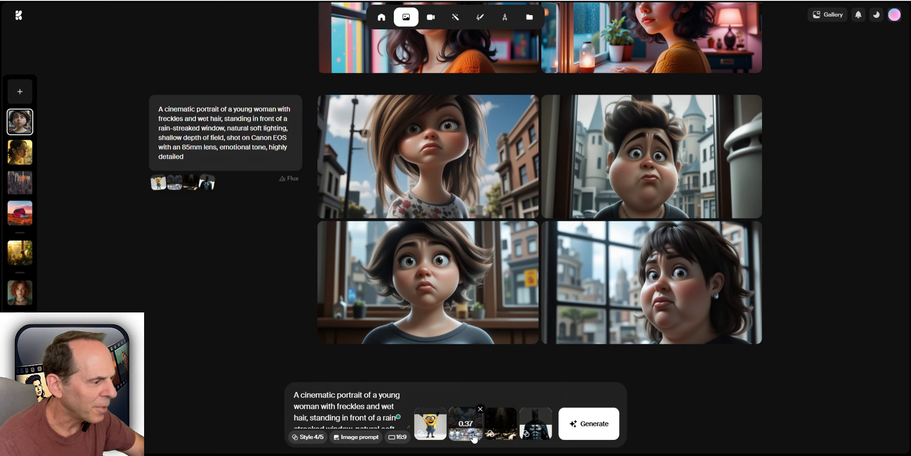
{"action": "key", "text": "Return"}
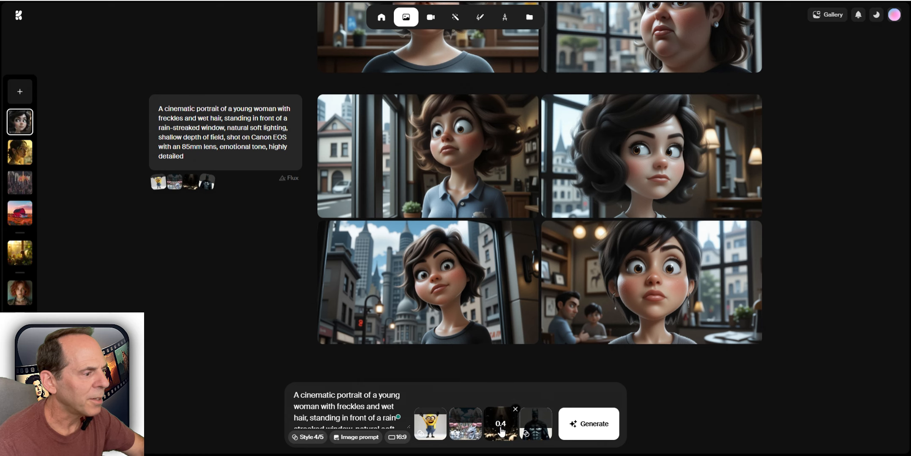
{"action": "left_click", "coordinate": [589, 424]}
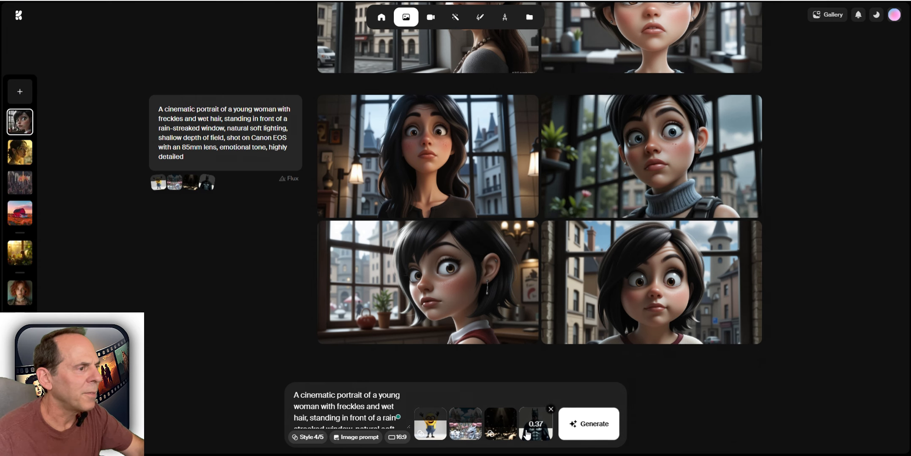
Step: Raise the dark silhouette style to 0.82, lower Caricatura to 0.15 and regenerate the portrait
{"action": "mouse_move", "coordinate": [501, 431]}
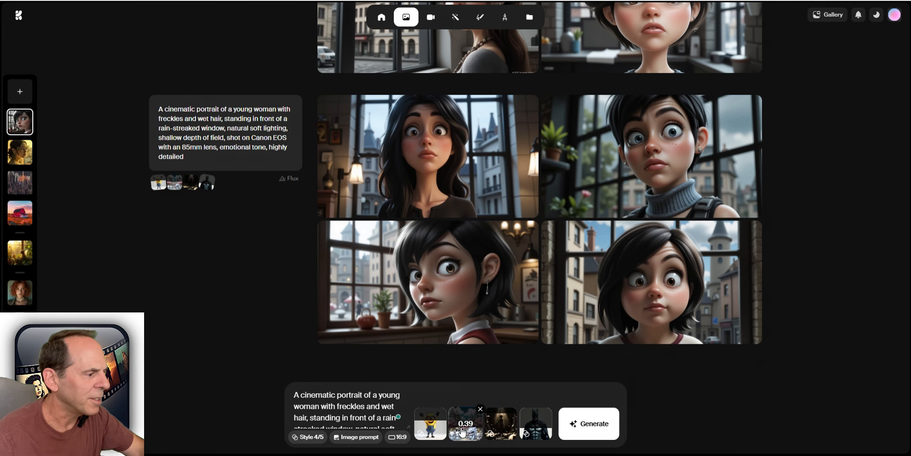
{"action": "mouse_move", "coordinate": [537, 436]}
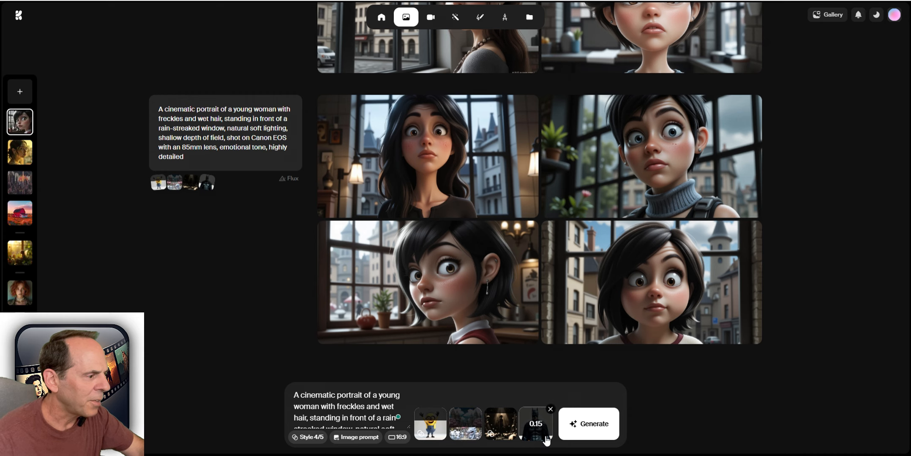
{"action": "left_click", "coordinate": [589, 424]}
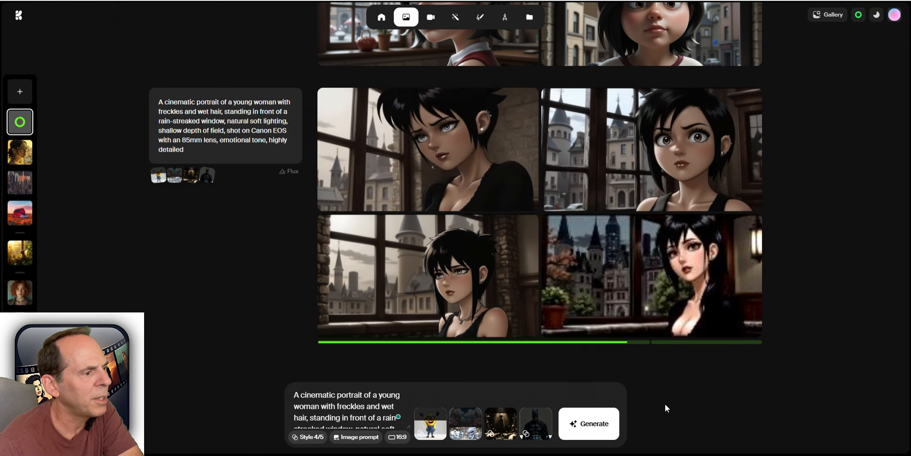
Step: Lower the dark silhouette style's strength, raise the castle style's strength and regenerate the portrait
{"action": "mouse_move", "coordinate": [602, 181]}
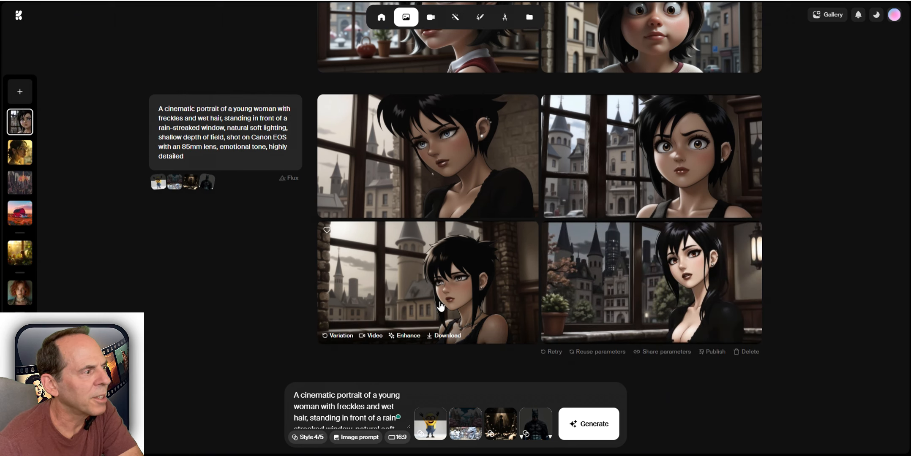
{"action": "mouse_move", "coordinate": [482, 420]}
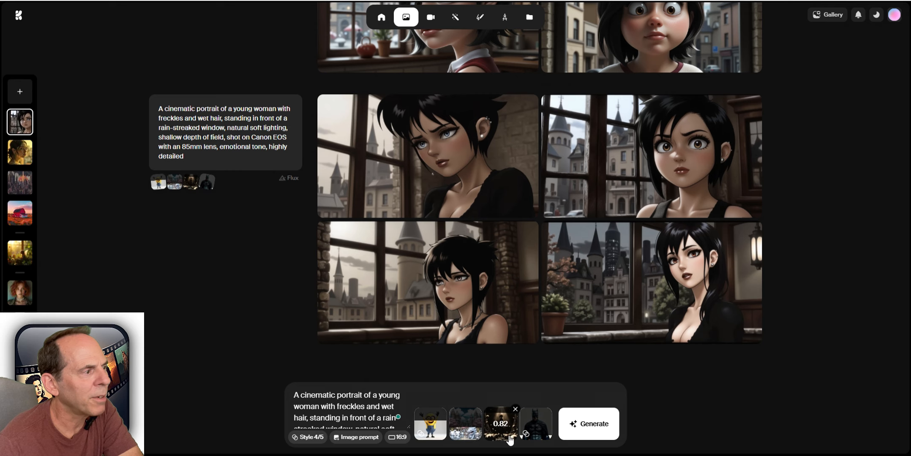
{"action": "left_click_drag", "start_coordinate": [505, 420], "coordinate": [507, 427]}
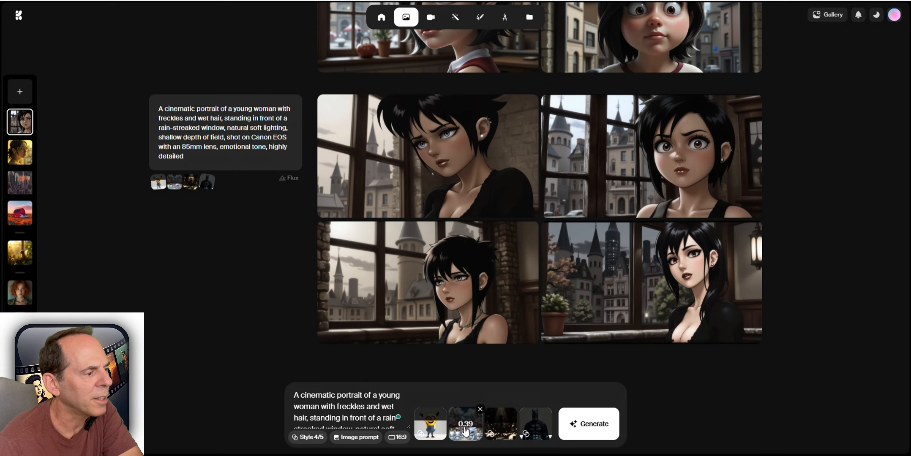
{"action": "left_click", "coordinate": [587, 424]}
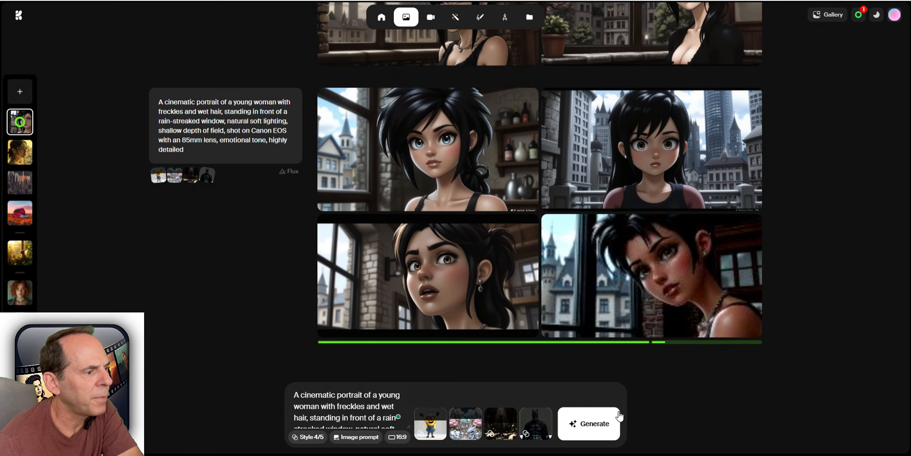
Step: Add the pinned Krea Style showing colourful patterned vases beside a staircase as the fifth style
{"action": "left_click", "coordinate": [311, 436]}
{"action": "scroll", "coordinate": [361, 346], "scroll_direction": "down", "scroll_amount": 6}
{"action": "scroll", "coordinate": [361, 346], "scroll_direction": "down", "scroll_amount": 15}
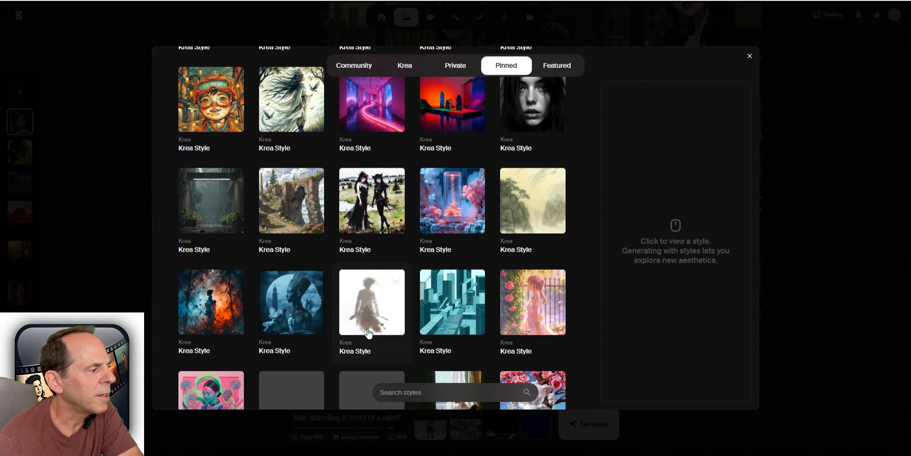
{"action": "scroll", "coordinate": [364, 343], "scroll_direction": "down", "scroll_amount": 7}
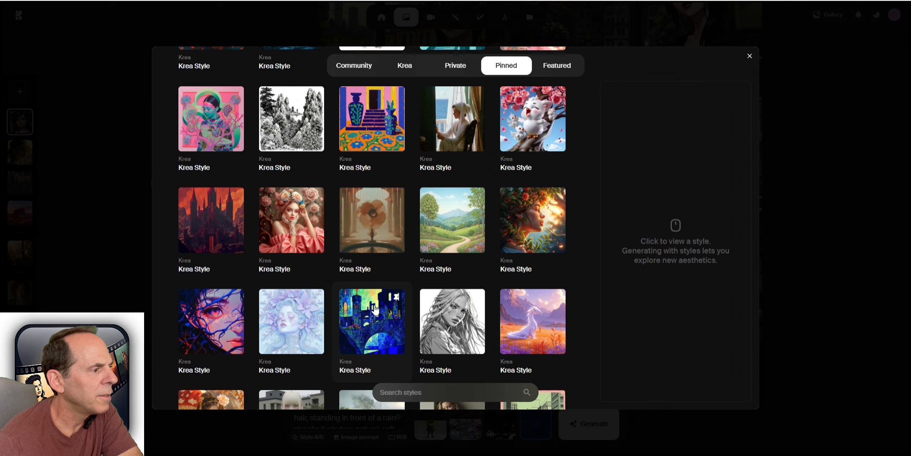
{"action": "left_click", "coordinate": [375, 133]}
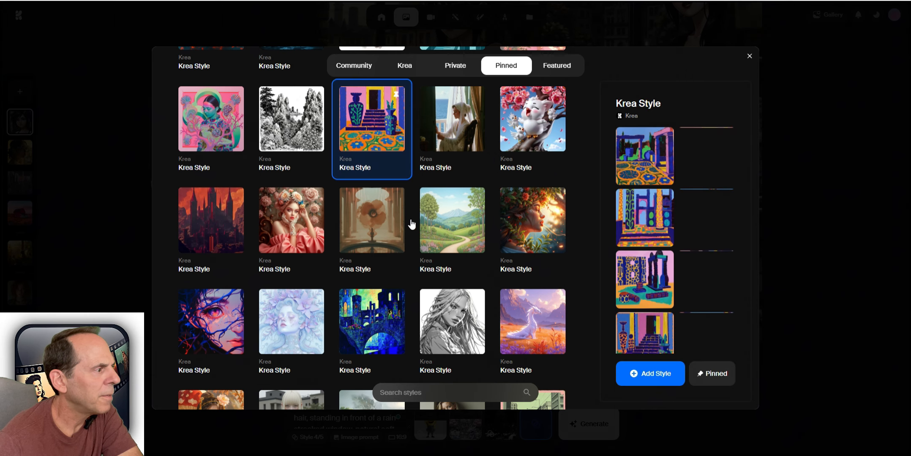
{"action": "left_click", "coordinate": [657, 374]}
Step: Generate the five-style portrait with the vase-and-staircase style at 0.36, and again with its strength raised
{"action": "mouse_move", "coordinate": [555, 432]}
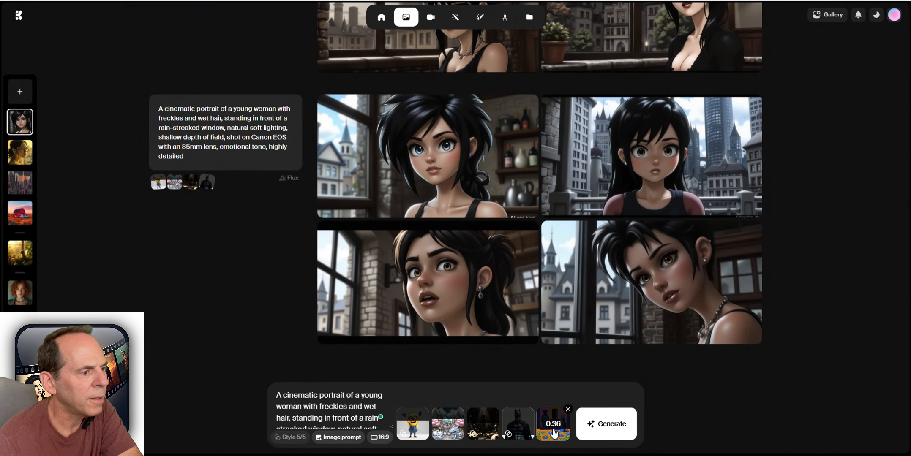
{"action": "left_click", "coordinate": [609, 431]}
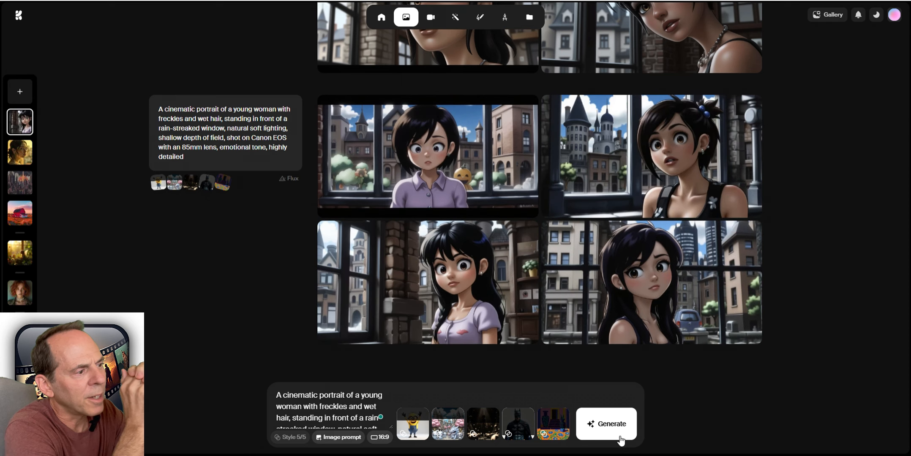
{"action": "mouse_move", "coordinate": [543, 436]}
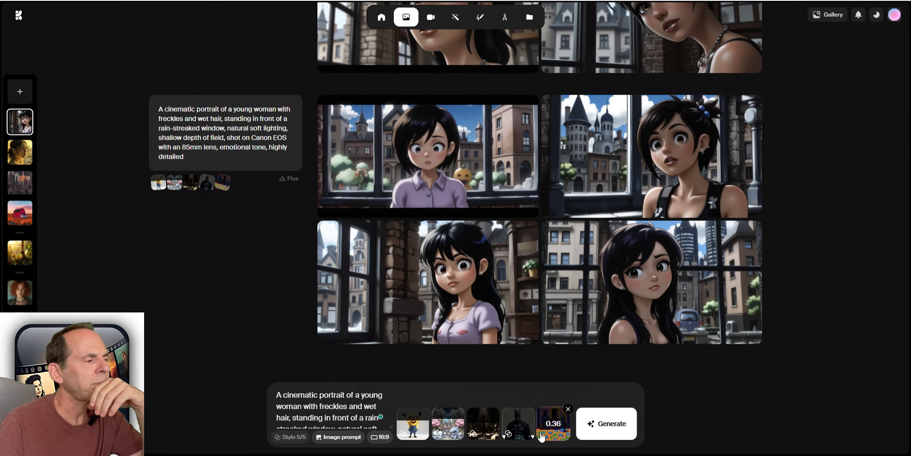
{"action": "left_click", "coordinate": [607, 424]}
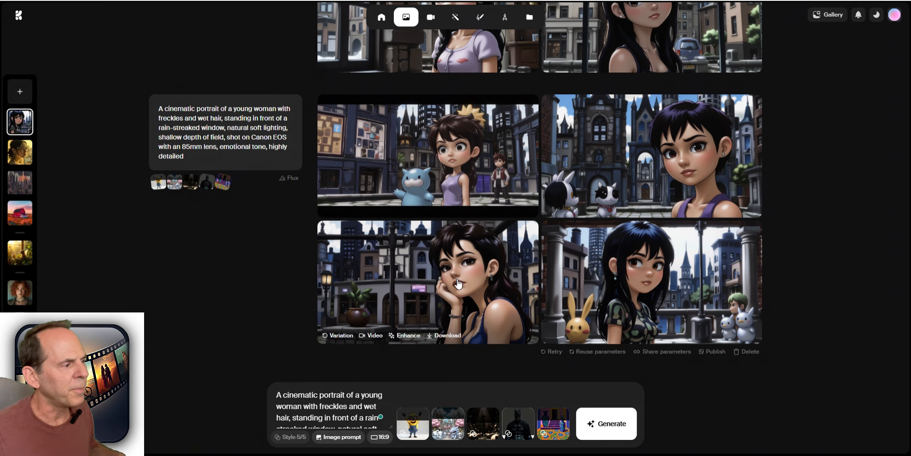
Step: Review the earlier portrait generations, comparing how the different style combinations and strengths affect the images
{"action": "scroll", "coordinate": [448, 282], "scroll_direction": "up", "scroll_amount": 15}
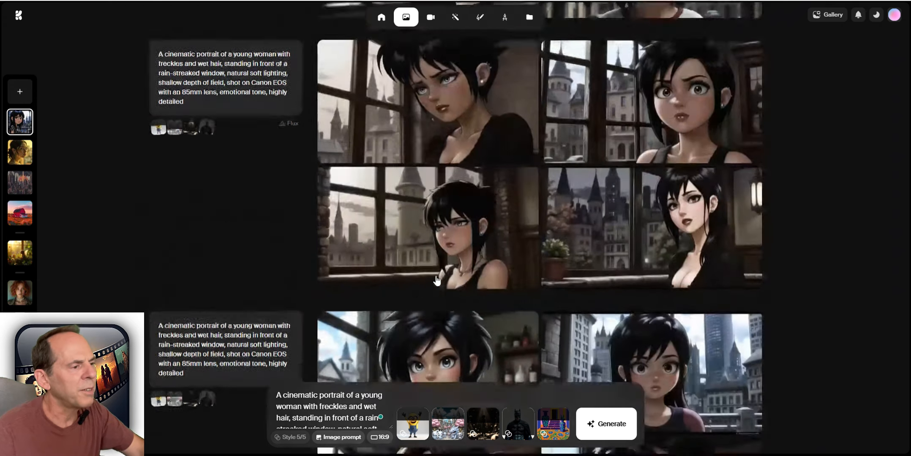
{"action": "scroll", "coordinate": [437, 281], "scroll_direction": "up", "scroll_amount": 15}
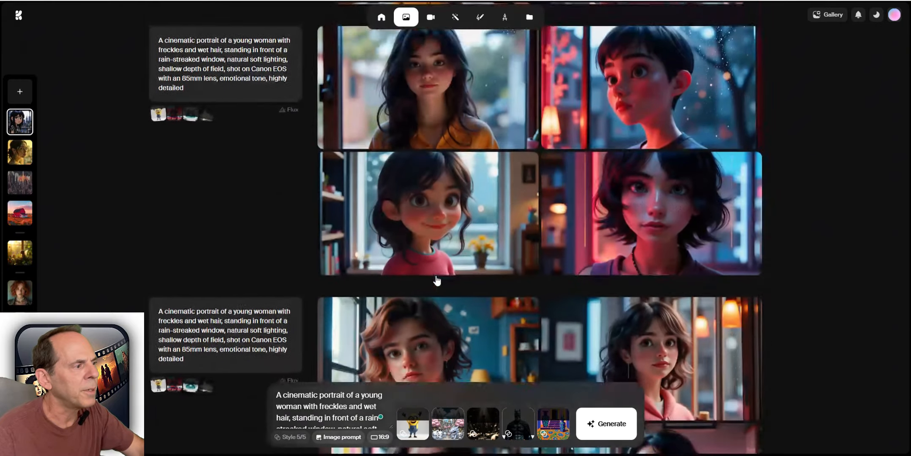
{"action": "scroll", "coordinate": [436, 281], "scroll_direction": "up", "scroll_amount": 15}
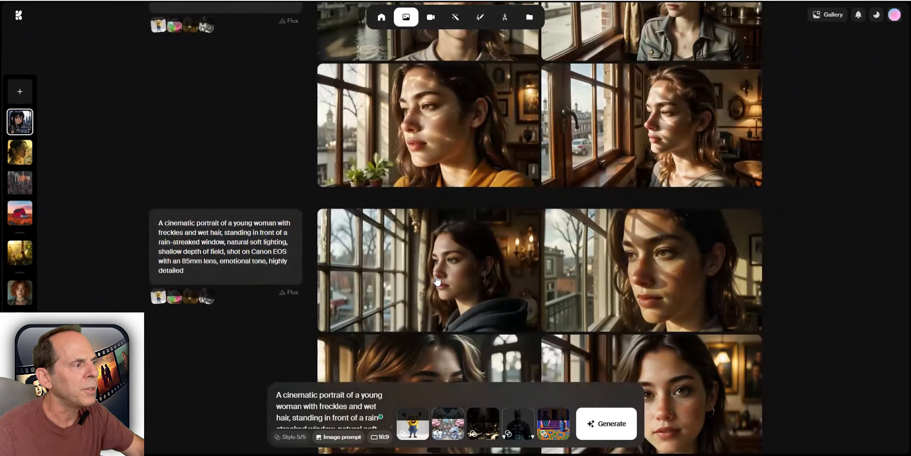
{"action": "scroll", "coordinate": [437, 281], "scroll_direction": "up", "scroll_amount": 15}
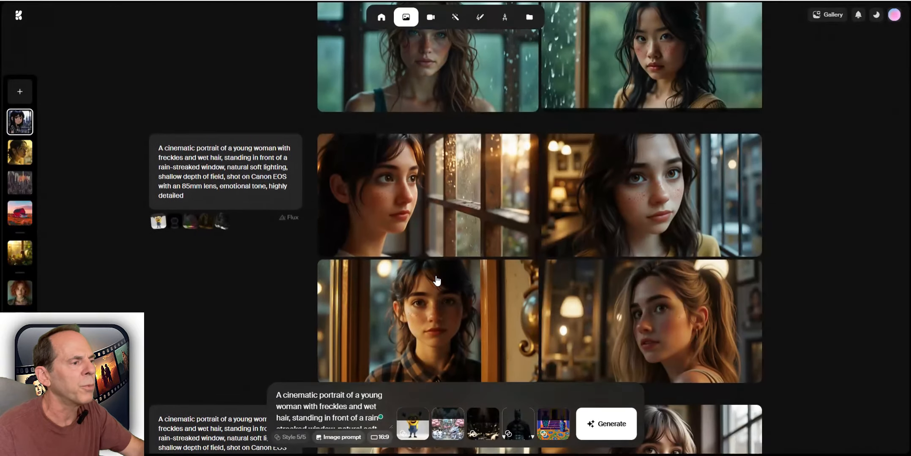
{"action": "scroll", "coordinate": [437, 281], "scroll_direction": "up", "scroll_amount": 15}
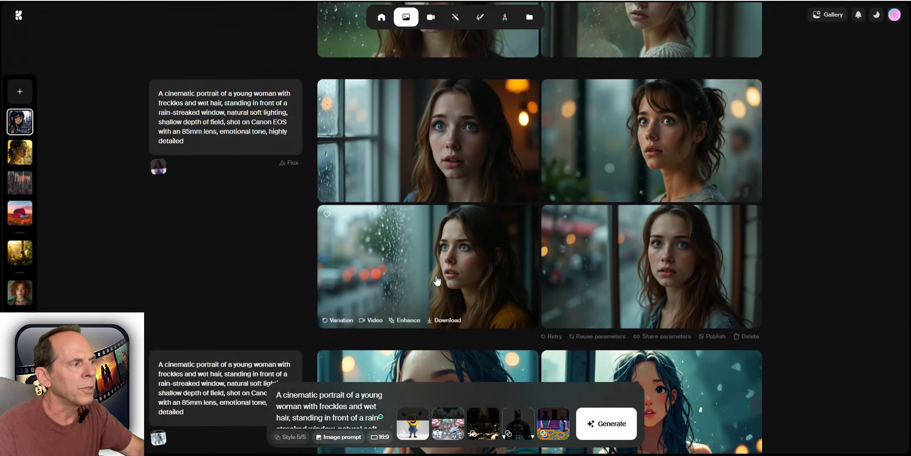
{"action": "scroll", "coordinate": [437, 281], "scroll_direction": "down", "scroll_amount": 15}
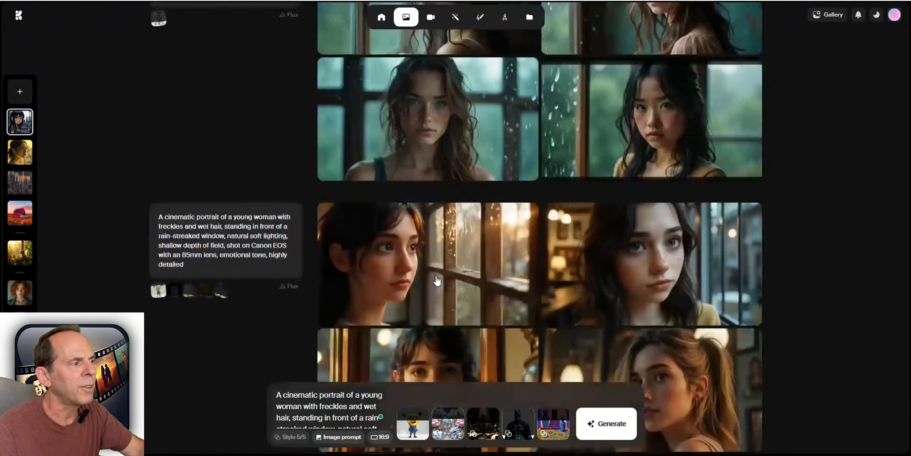
{"action": "scroll", "coordinate": [437, 281], "scroll_direction": "down", "scroll_amount": 15}
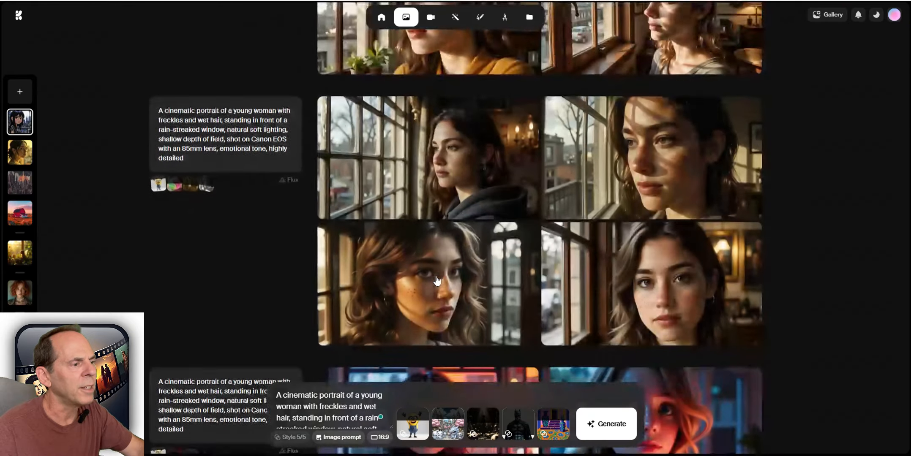
{"action": "scroll", "coordinate": [437, 281], "scroll_direction": "down", "scroll_amount": 5}
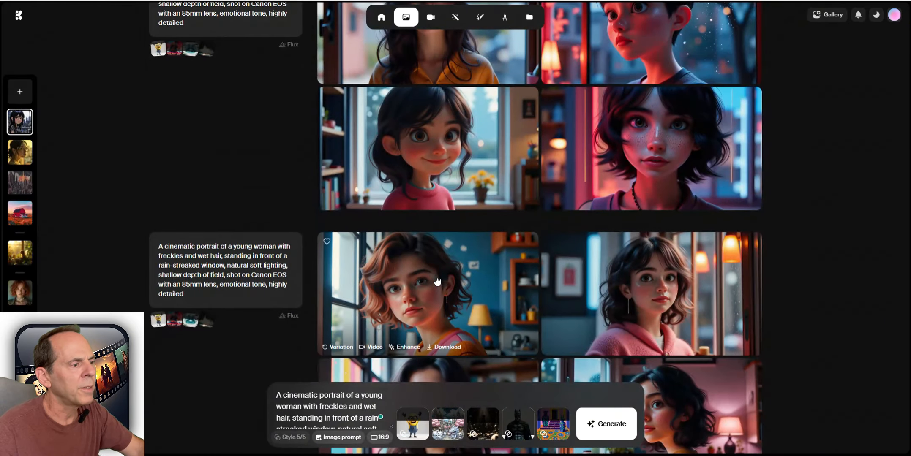
{"action": "scroll", "coordinate": [437, 281], "scroll_direction": "down", "scroll_amount": 6}
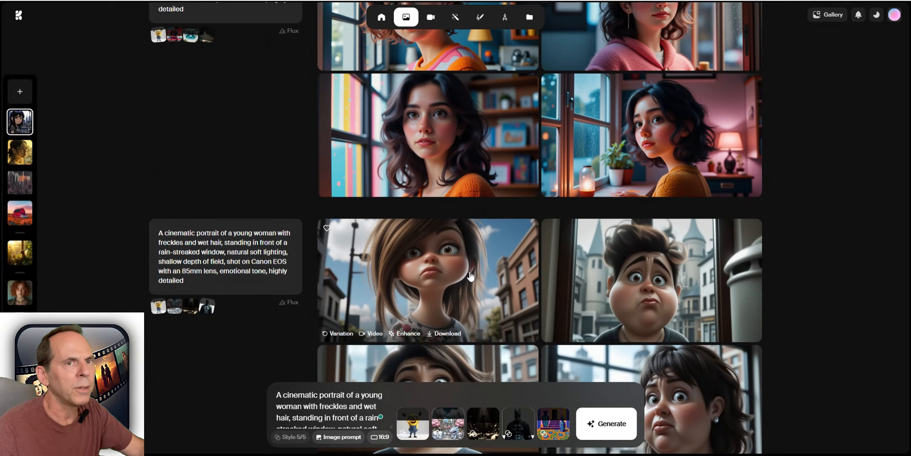
{"action": "scroll", "coordinate": [470, 277], "scroll_direction": "down", "scroll_amount": 5}
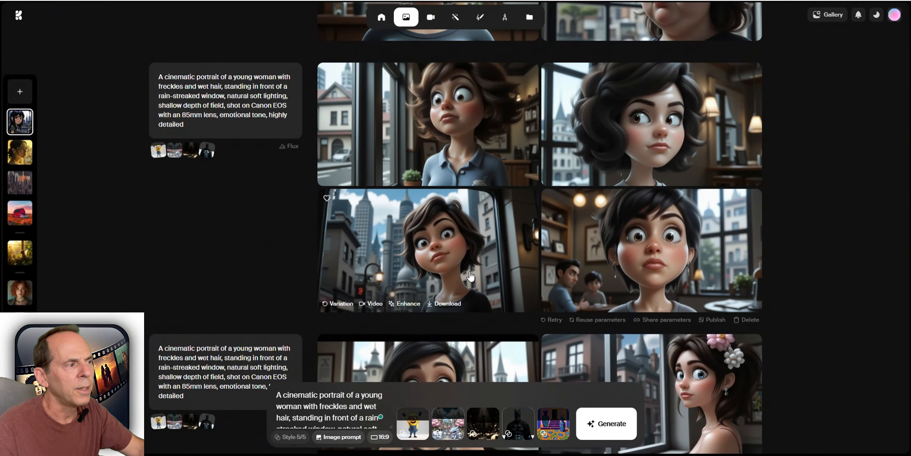
{"action": "scroll", "coordinate": [480, 274], "scroll_direction": "down", "scroll_amount": 5}
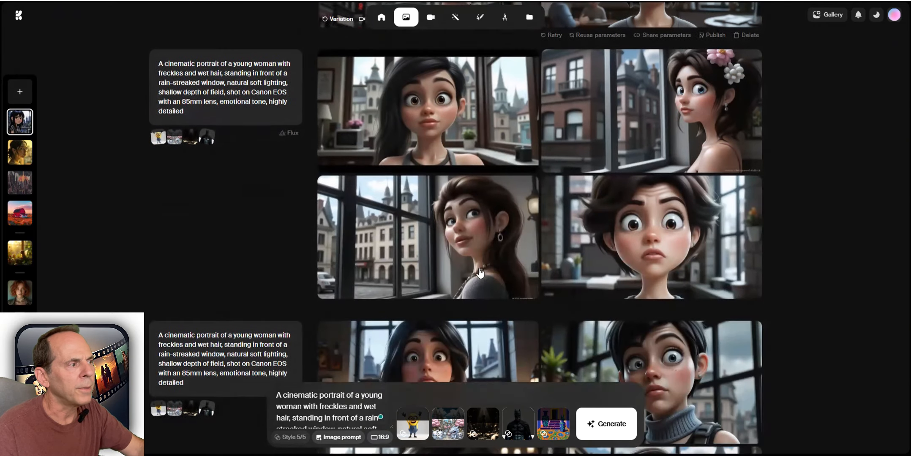
{"action": "scroll", "coordinate": [486, 264], "scroll_direction": "down", "scroll_amount": 5}
{"action": "scroll", "coordinate": [486, 263], "scroll_direction": "down", "scroll_amount": 5}
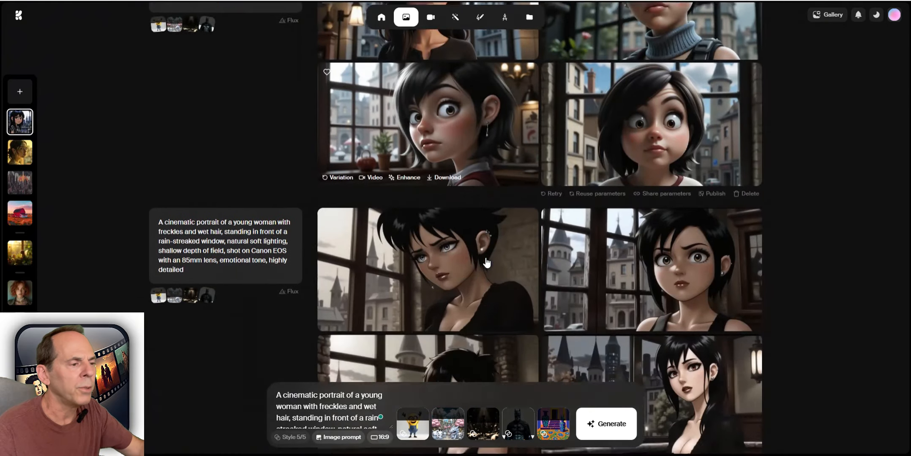
Step: Review the remaining portrait generations and check which upscaling models the enhancer offers
{"action": "scroll", "coordinate": [486, 263], "scroll_direction": "down", "scroll_amount": 5}
{"action": "scroll", "coordinate": [486, 263], "scroll_direction": "down", "scroll_amount": 5}
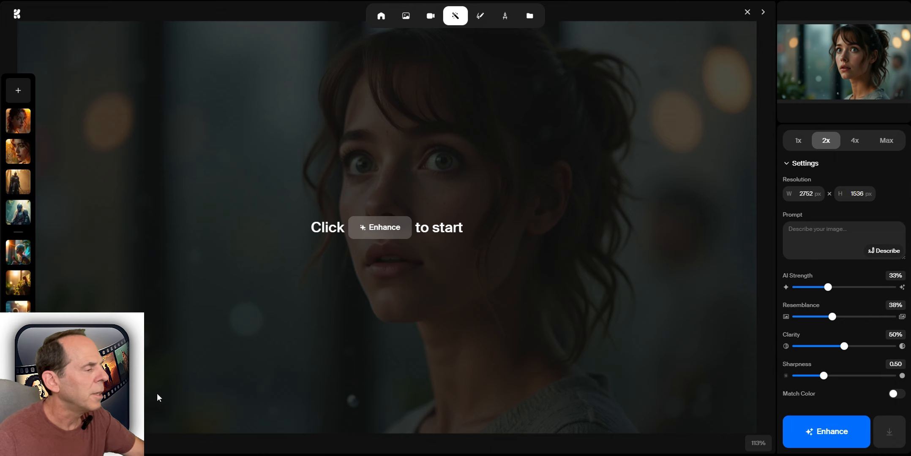
{"action": "left_click", "coordinate": [55, 438]}
{"action": "left_click", "coordinate": [252, 398]}
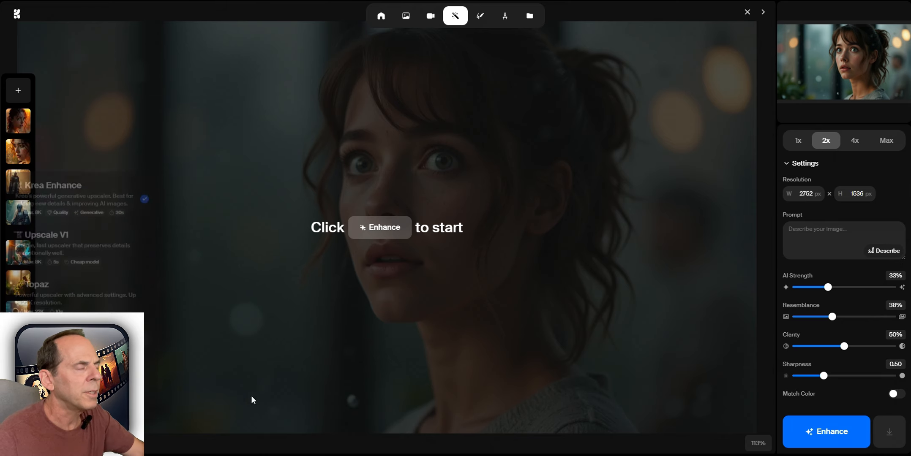
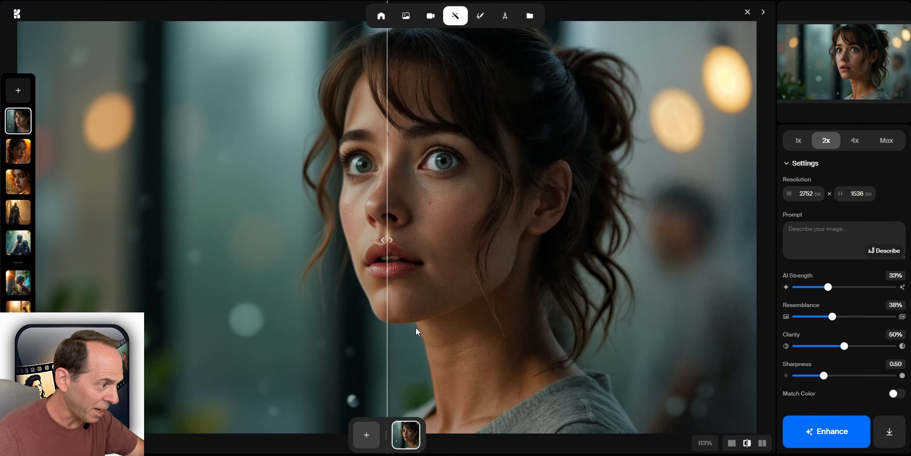
Step: Compare the realistic brown-haired woman's portrait before and after its 2x enhancement and download the enhanced image
{"action": "left_click_drag", "start_coordinate": [387, 242], "coordinate": [353, 320]}
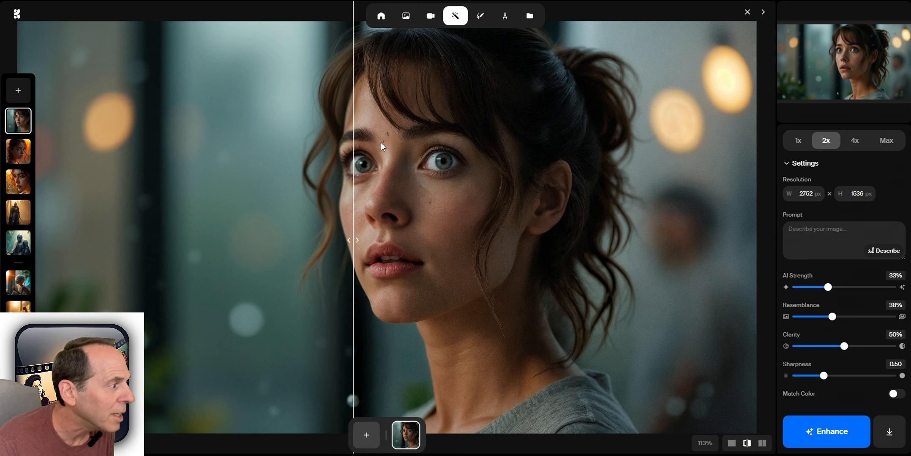
{"action": "left_click_drag", "start_coordinate": [354, 239], "coordinate": [63, 244]}
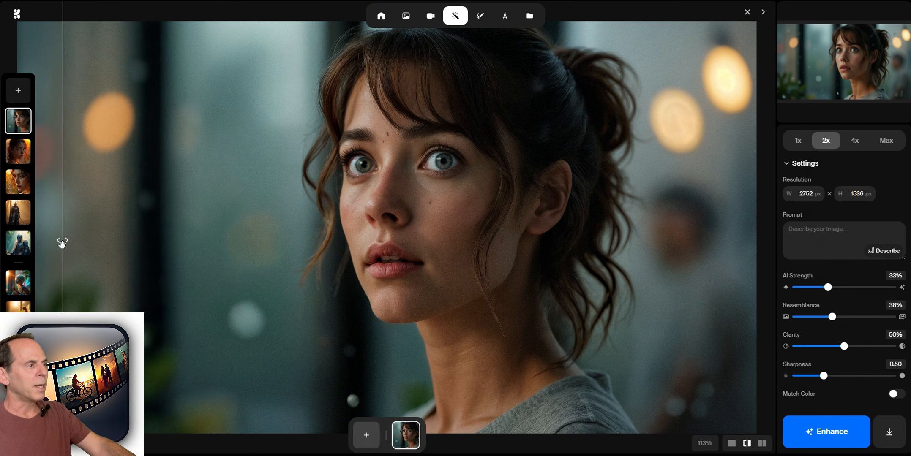
{"action": "left_click", "coordinate": [889, 434]}
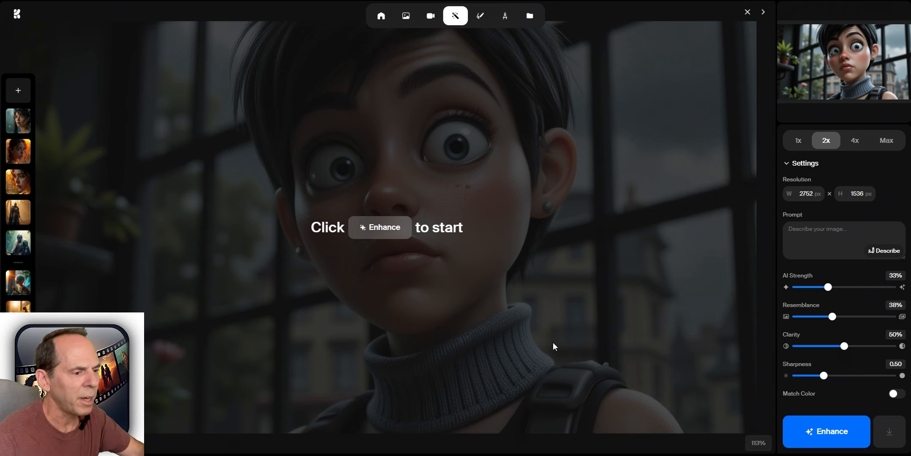
Step: Enhance the animated turtleneck portrait at 2x with 33% AI strength and compare it with the original
{"action": "left_click", "coordinate": [827, 438]}
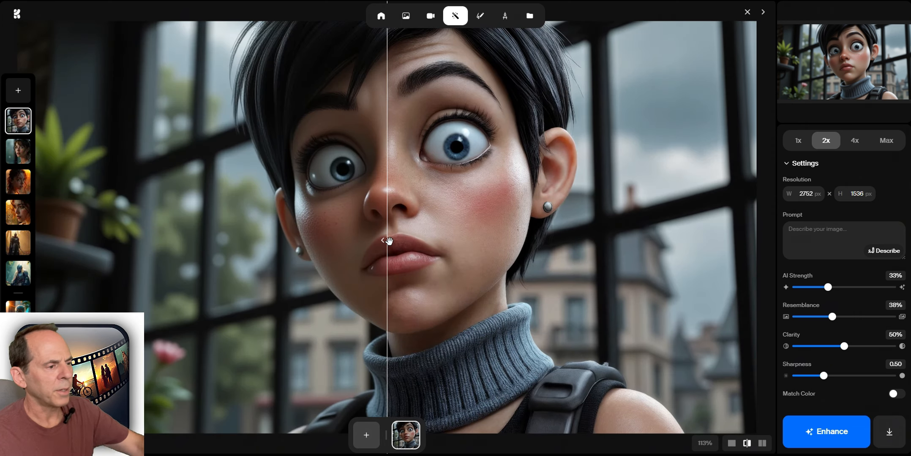
{"action": "left_click_drag", "start_coordinate": [389, 241], "coordinate": [399, 267]}
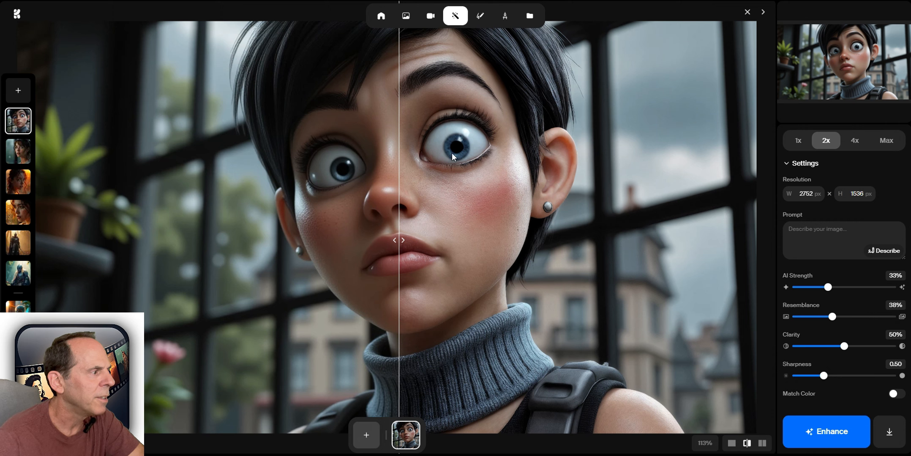
{"action": "left_click_drag", "start_coordinate": [399, 241], "coordinate": [137, 244]}
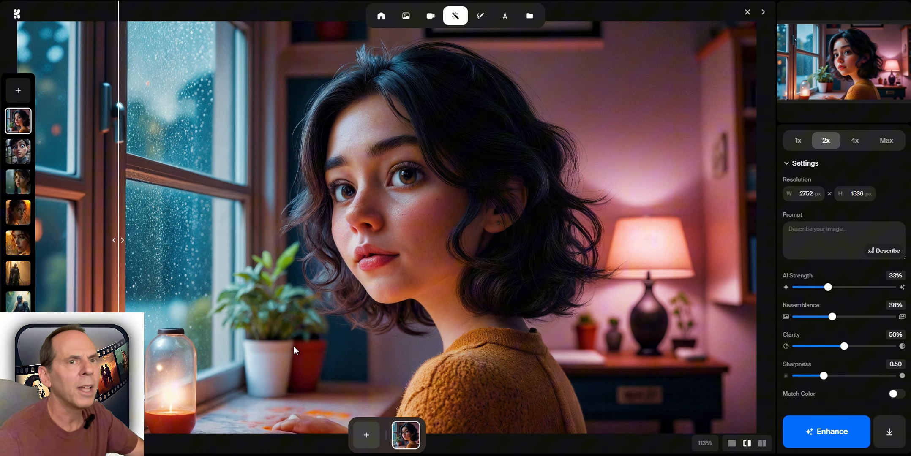
Step: Start a new enhancement session, compare the glass-earring close-up before and after 2x enhancement, and download the enhanced image
{"action": "left_click", "coordinate": [18, 97]}
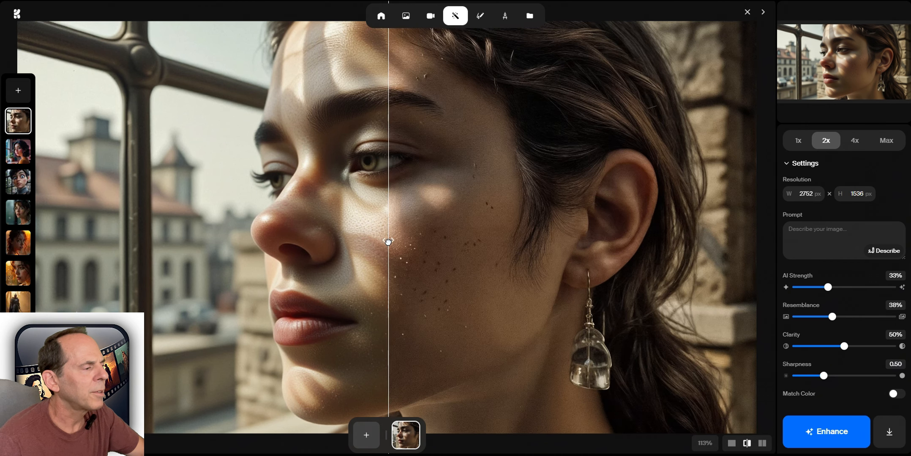
{"action": "left_click_drag", "start_coordinate": [389, 242], "coordinate": [78, 213]}
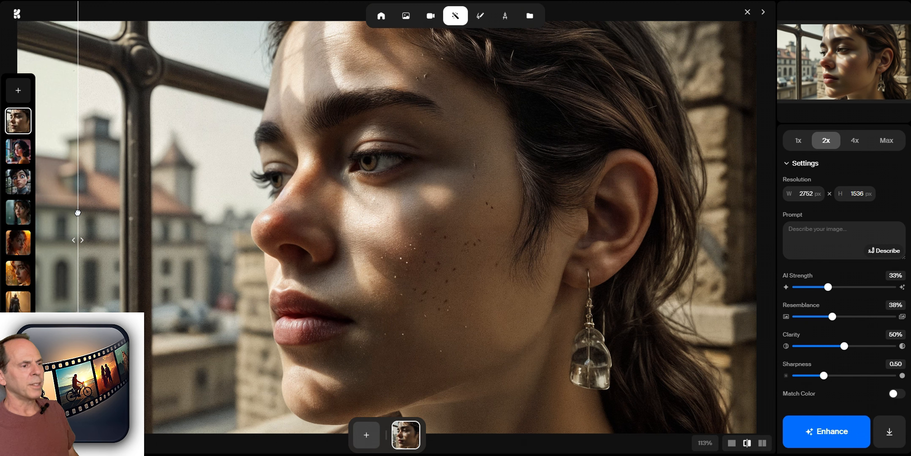
{"action": "left_click_drag", "start_coordinate": [78, 213], "coordinate": [104, 250]}
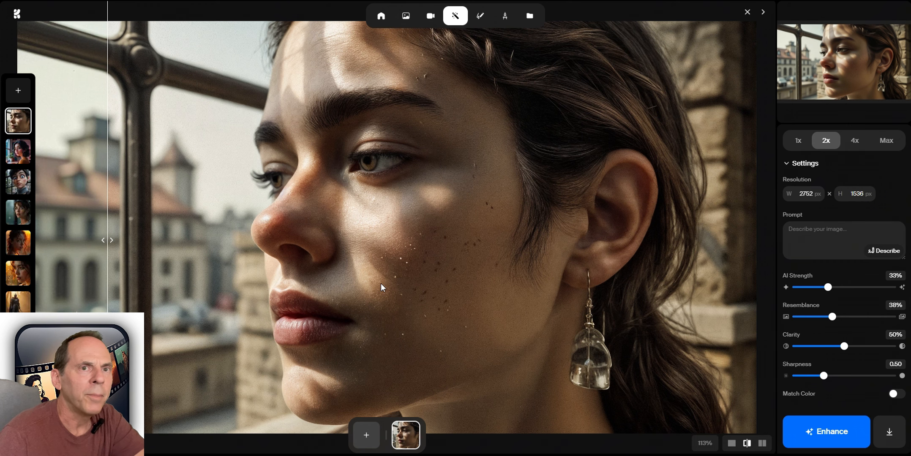
{"action": "left_click", "coordinate": [890, 435]}
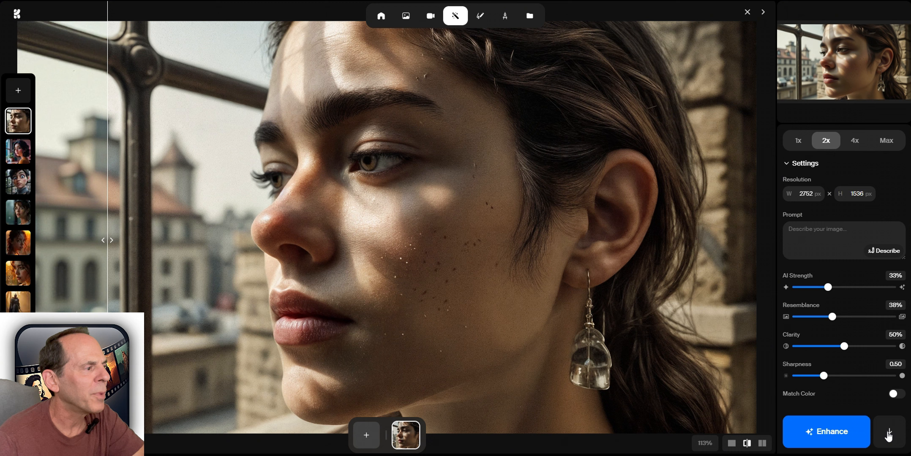
{"action": "left_click", "coordinate": [529, 317]}
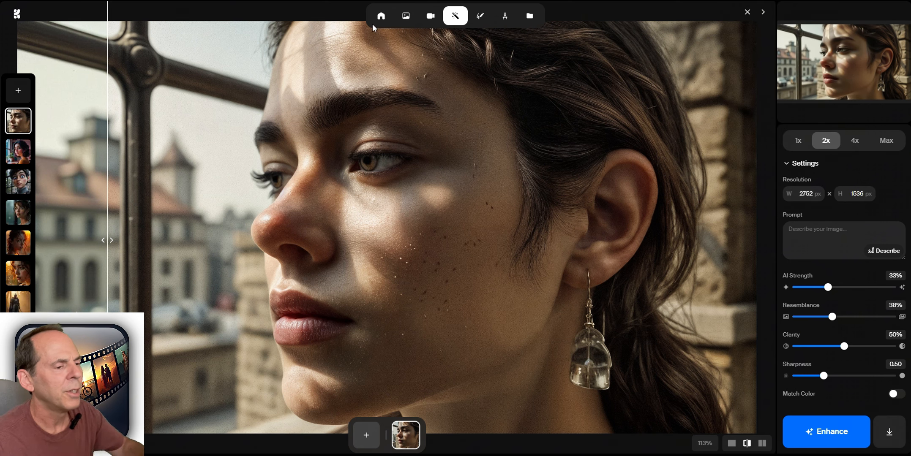
Step: Examine the Krea subscription plans, comparing yearly prices, included features and the Free plan's daily generation allowances
{"action": "left_click", "coordinate": [381, 16]}
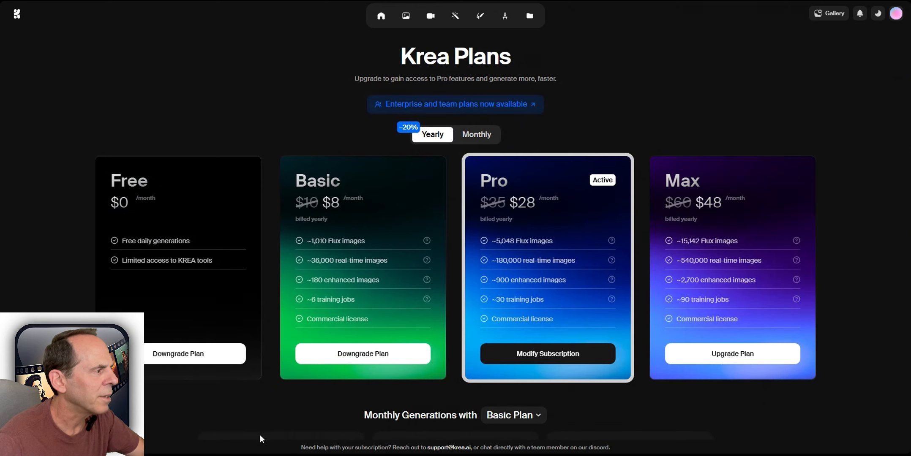
{"action": "scroll", "coordinate": [153, 405], "scroll_direction": "down", "scroll_amount": 8}
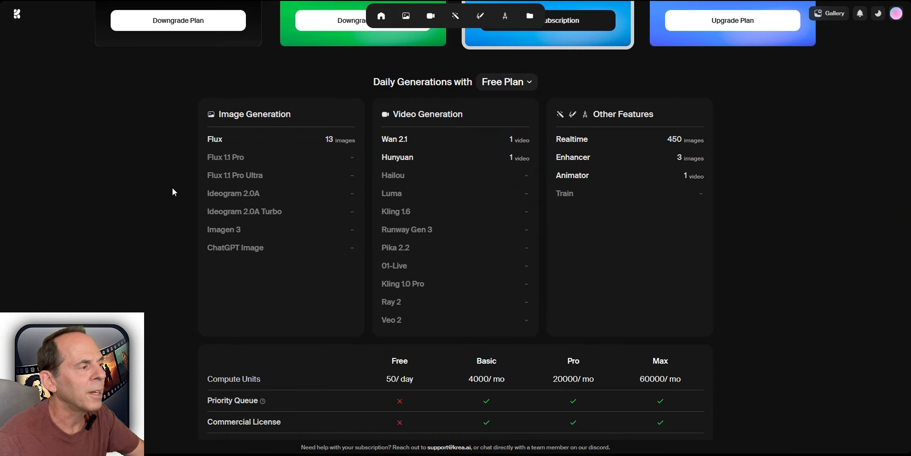
{"action": "scroll", "coordinate": [172, 192], "scroll_direction": "up", "scroll_amount": 5}
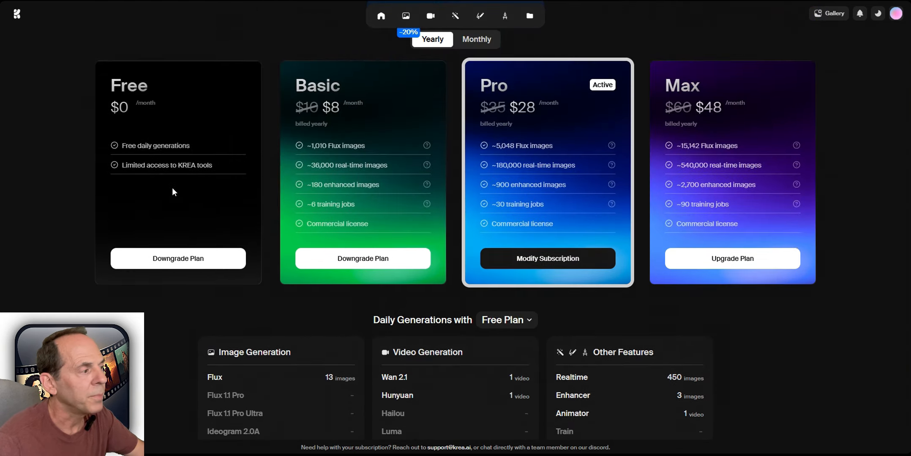